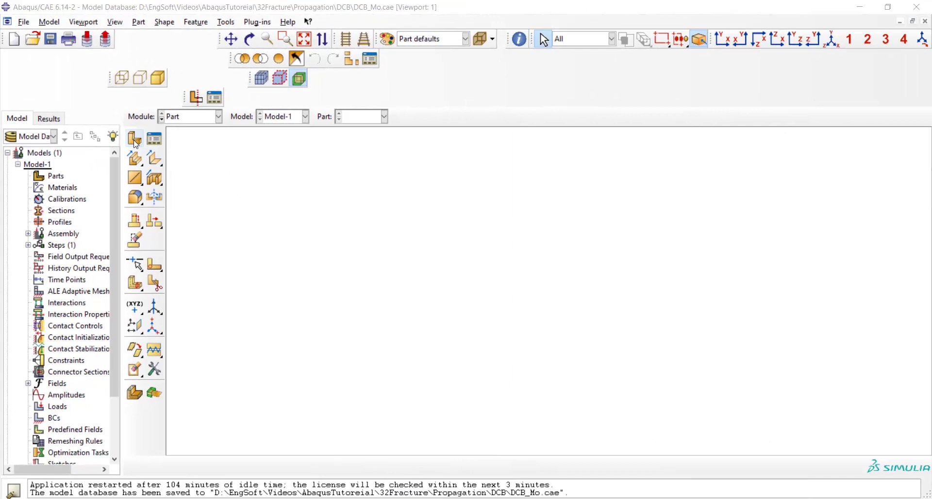
# Create a new 2D planar deformable shell part named DCB
pyautogui.click(135, 138)
pyautogui.write('DCB')
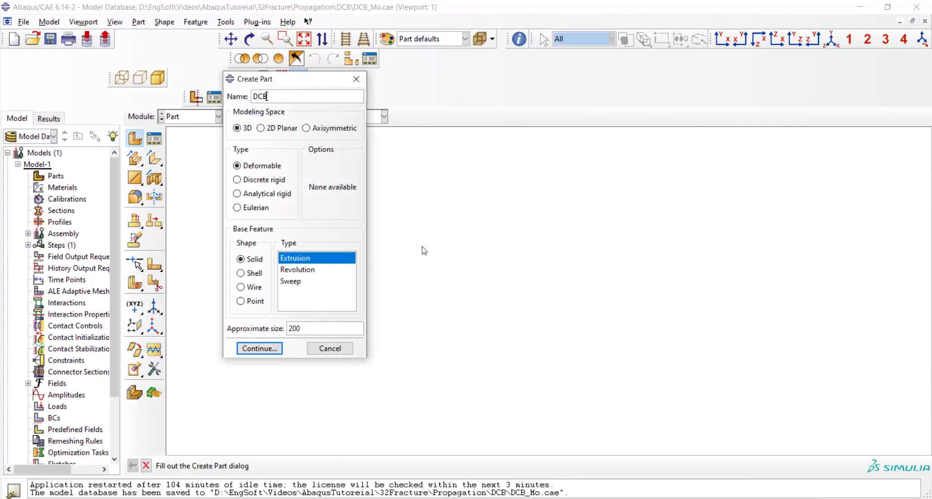
pyautogui.click(279, 128)
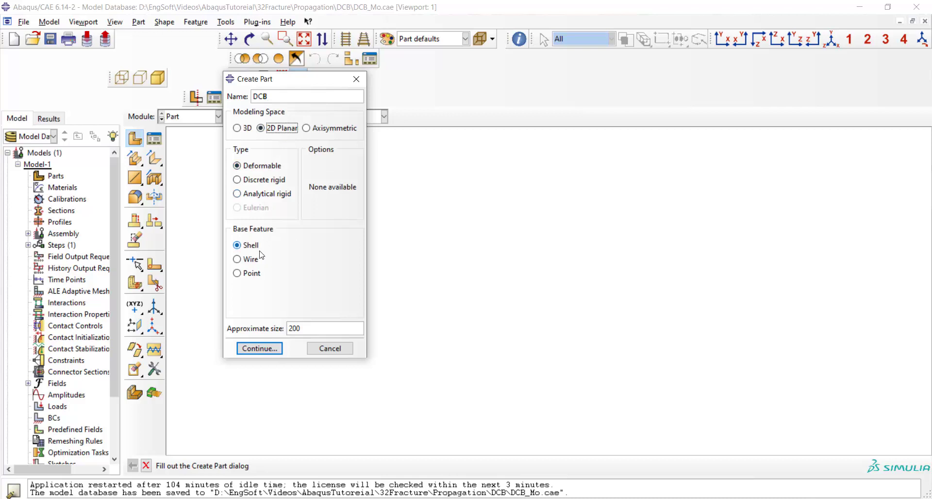
pyautogui.click(264, 348)
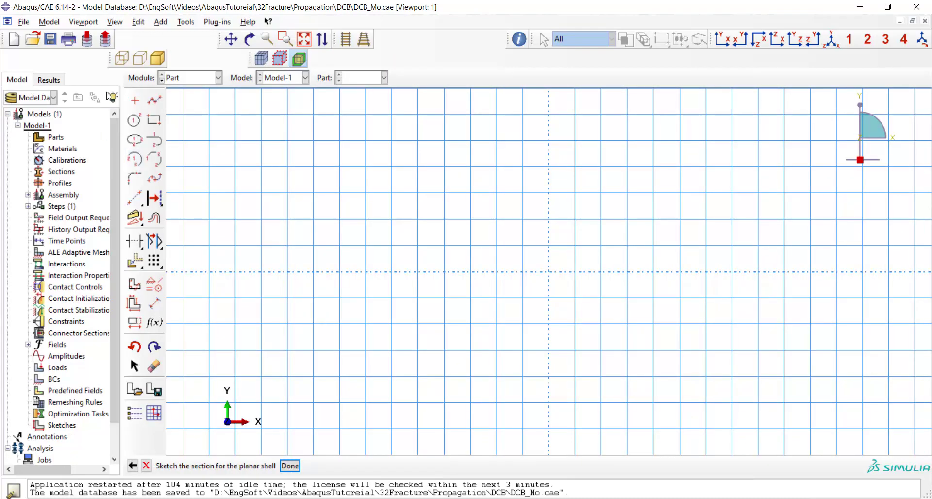
# Sketch a rectangle from 0,0 to 9,0.2 and finish the part
pyautogui.click(153, 119)
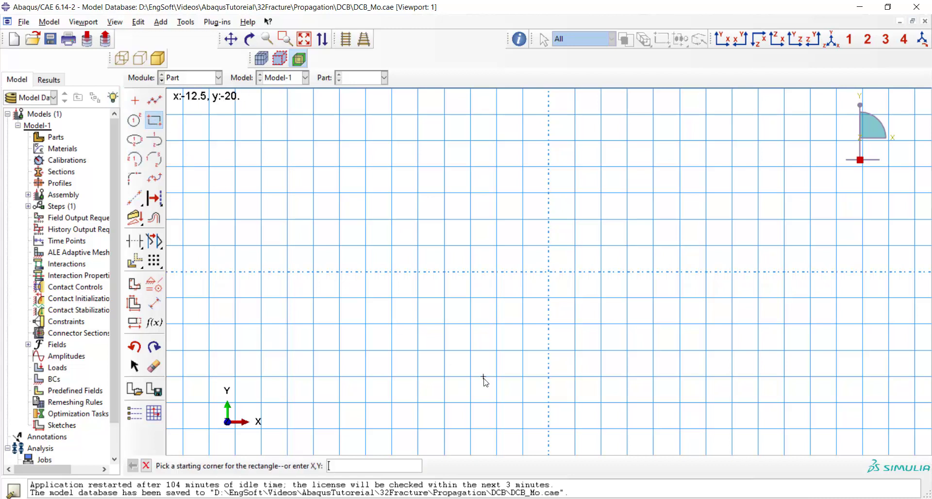
pyautogui.write('0,0')
pyautogui.press('Return')
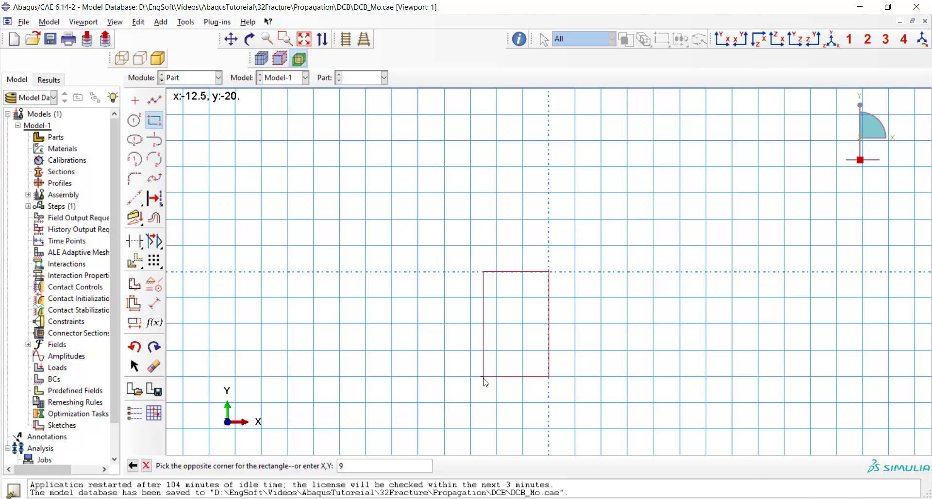
pyautogui.write('9,0.2')
pyautogui.press('Return')
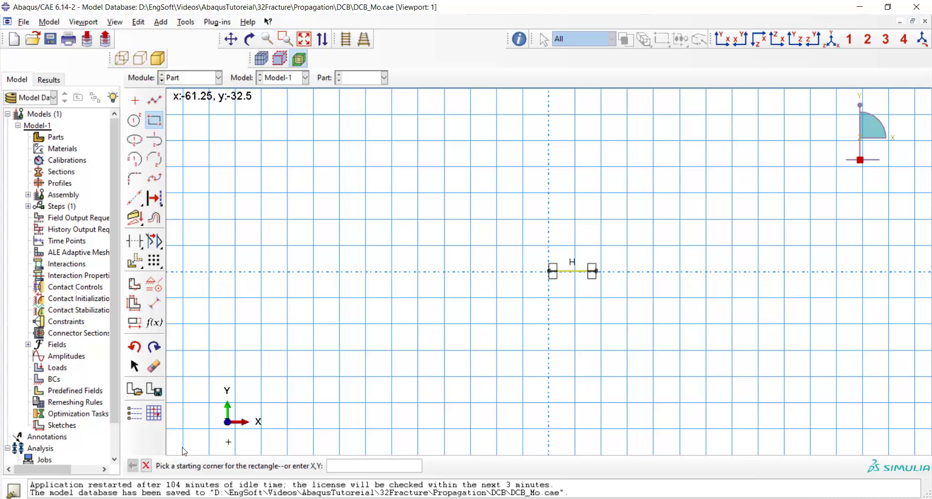
pyautogui.click(145, 466)
pyautogui.click(290, 466)
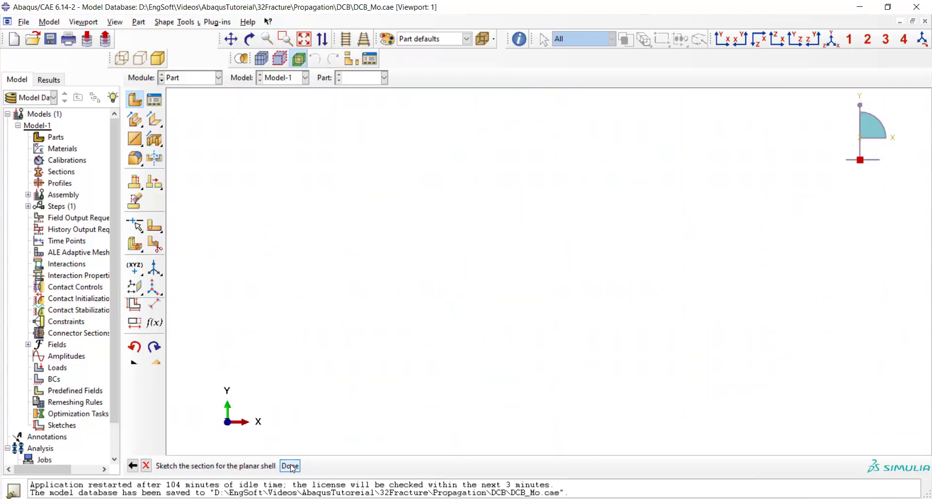
# In the Property module, define Material-1 as elastic with modulus 8e6 and Poisson's ratio 0.3
pyautogui.click(187, 119)
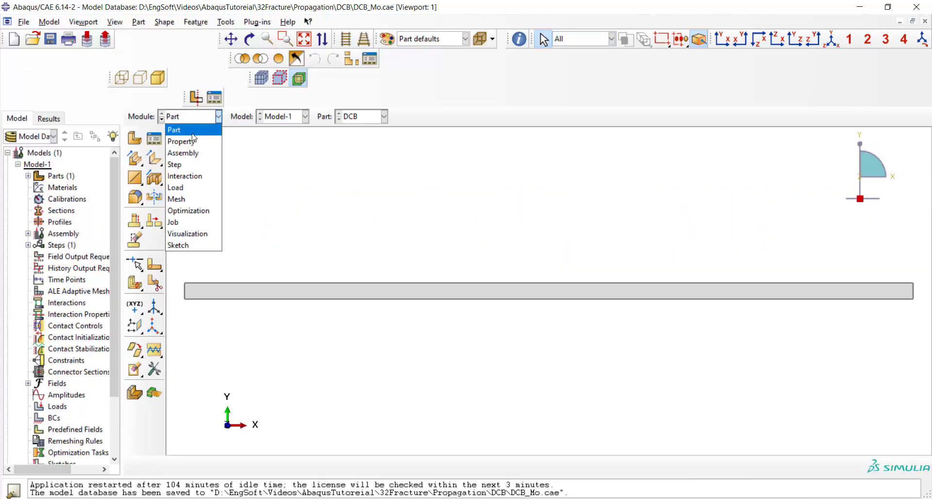
pyautogui.click(192, 136)
pyautogui.click(135, 139)
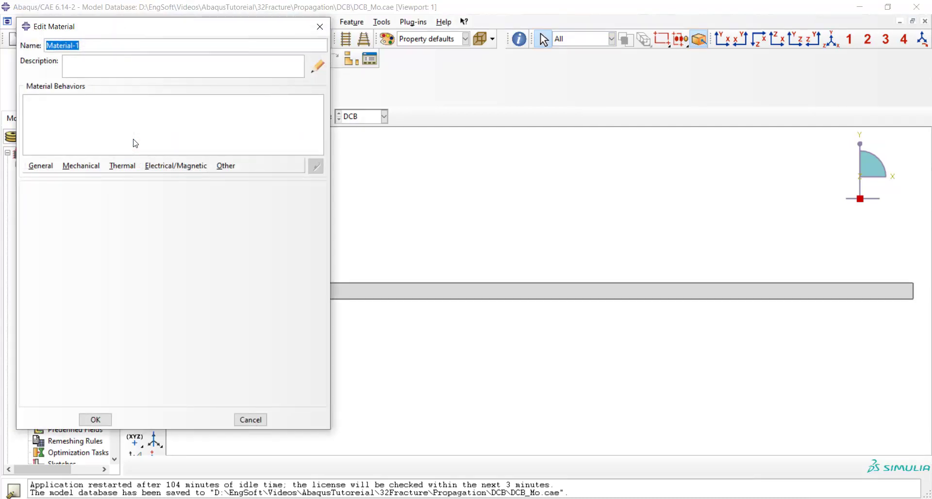
pyautogui.click(95, 165)
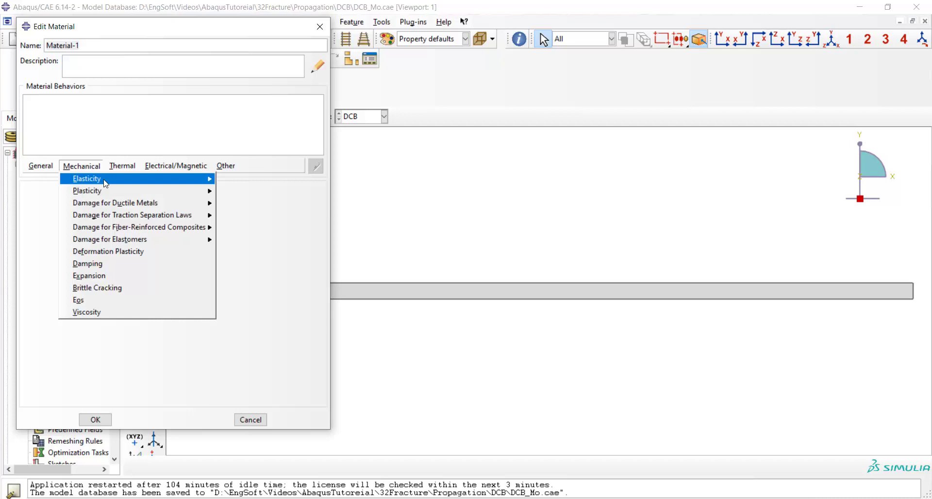
pyautogui.moveTo(160, 180)
pyautogui.click(233, 180)
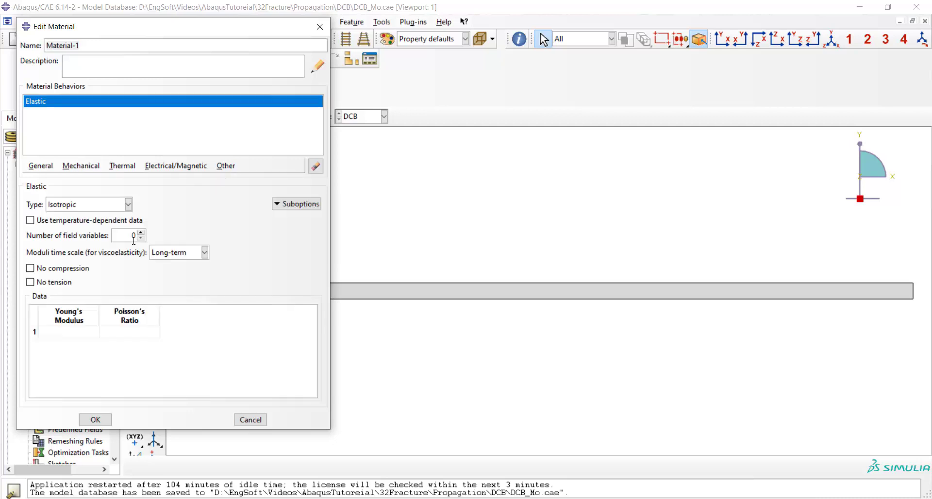
pyautogui.click(63, 335)
pyautogui.click(124, 333)
pyautogui.write('0.3')
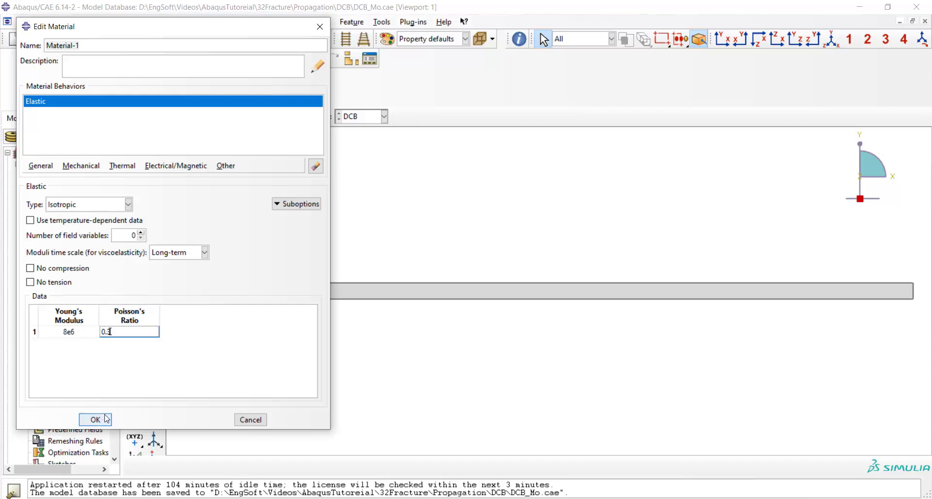
pyautogui.click(107, 412)
# Create solid homogeneous Section-1 using Material-1 and assign it to the whole DCB part
pyautogui.click(137, 165)
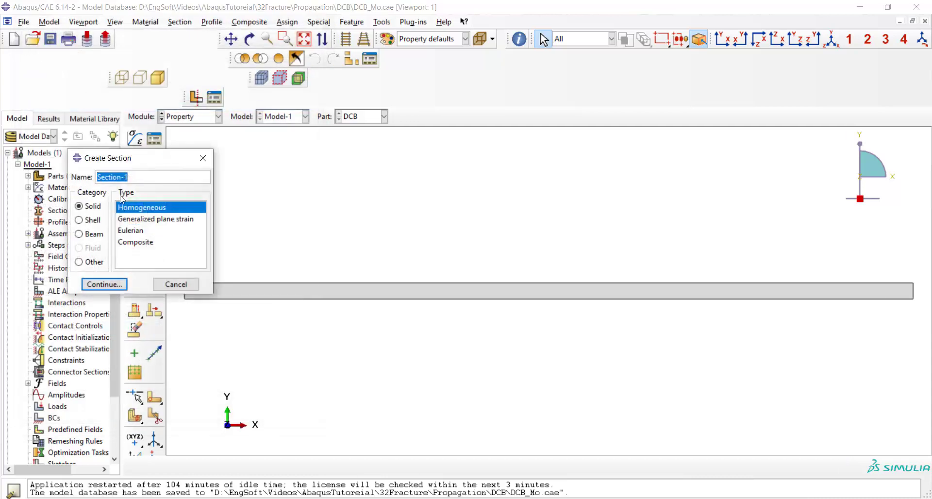
pyautogui.click(101, 285)
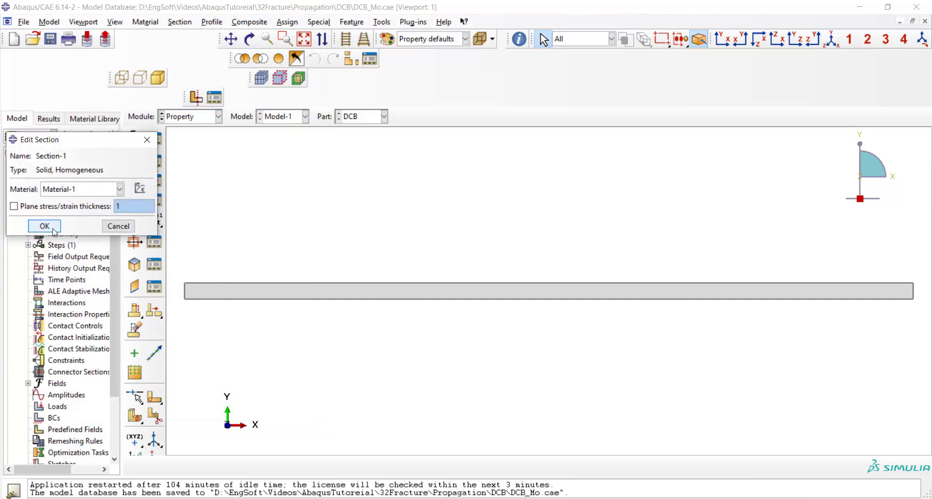
pyautogui.click(26, 222)
pyautogui.click(135, 184)
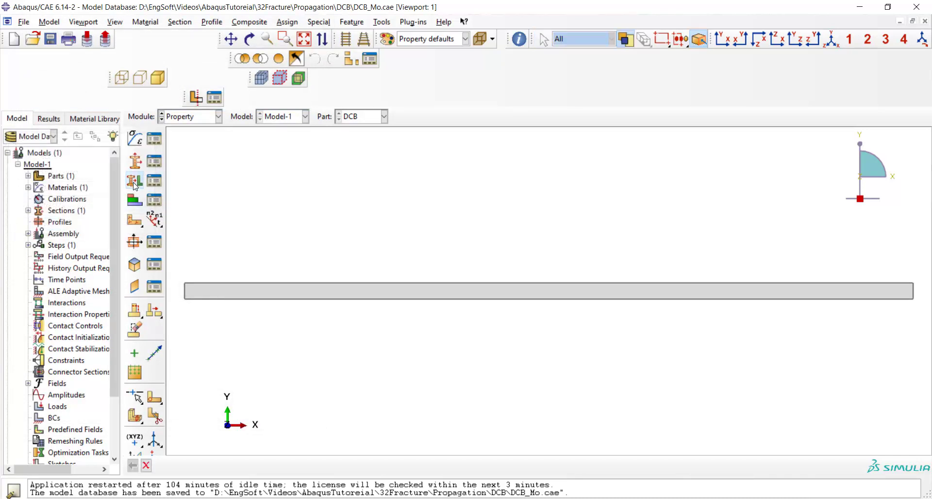
pyautogui.click(231, 290)
pyautogui.click(412, 465)
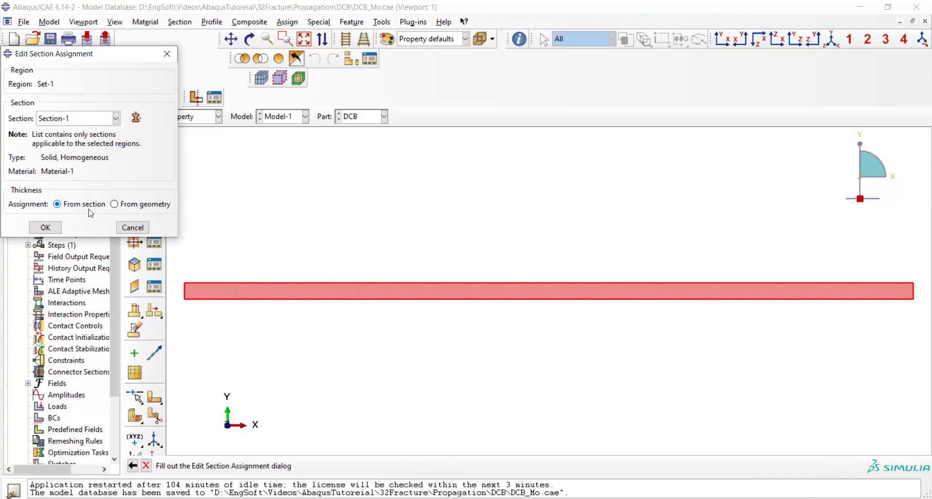
pyautogui.click(22, 225)
# In the Assembly module, create two independent instances of DCB
pyautogui.click(193, 119)
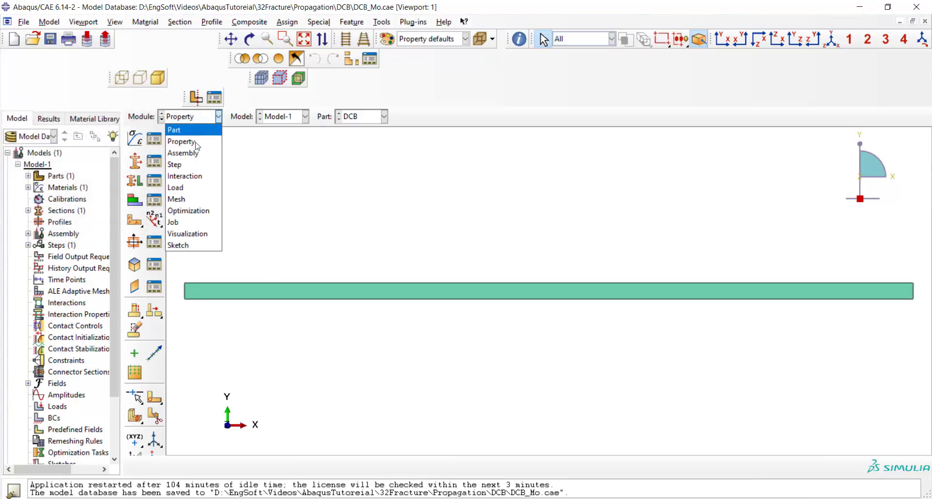
pyautogui.click(189, 152)
pyautogui.click(141, 140)
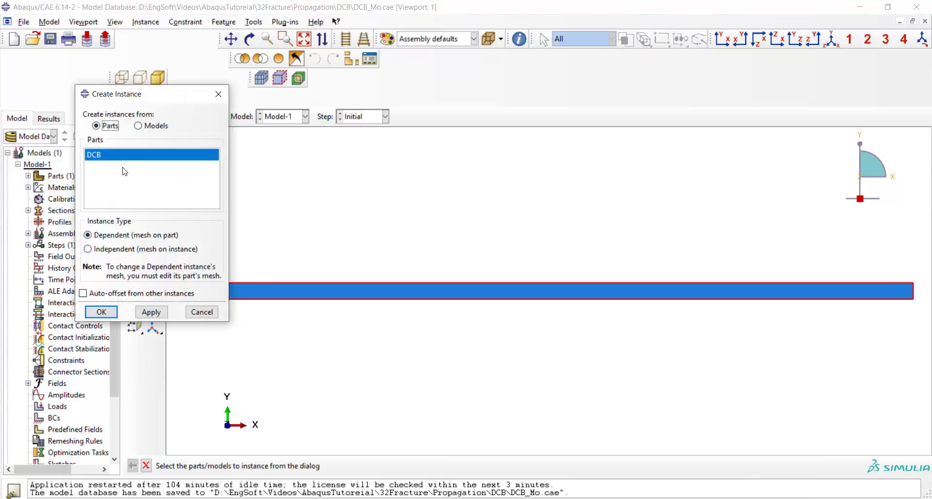
pyautogui.click(97, 249)
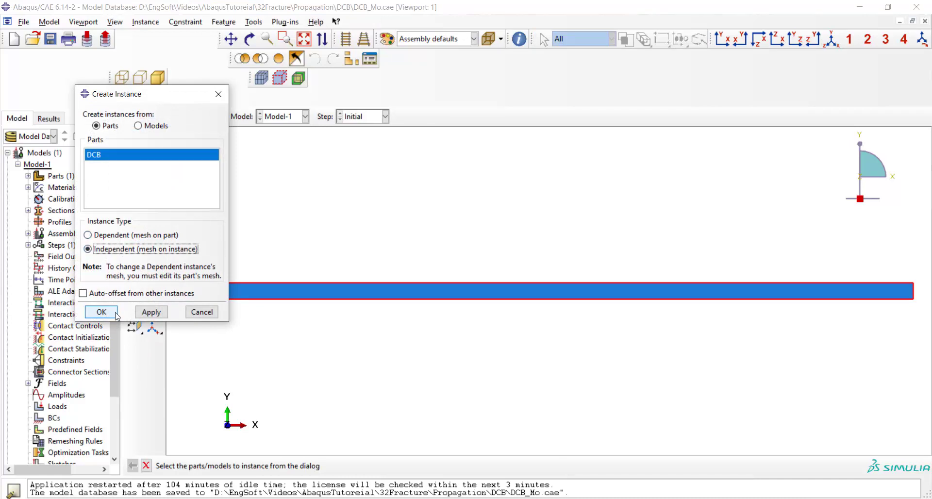
pyautogui.click(101, 311)
pyautogui.click(136, 138)
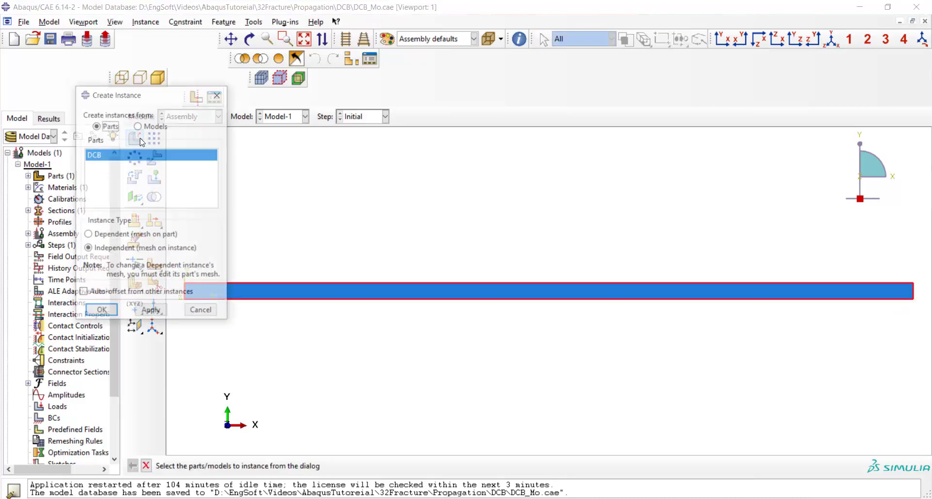
pyautogui.click(101, 312)
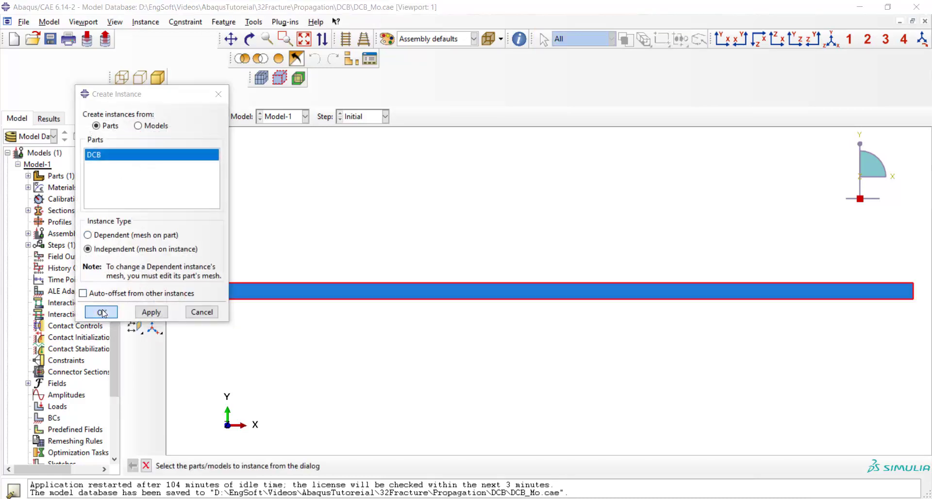
# Translate one beam instance 0.2 up, from lower-left to upper-left corner, to stack the beams
pyautogui.click(154, 158)
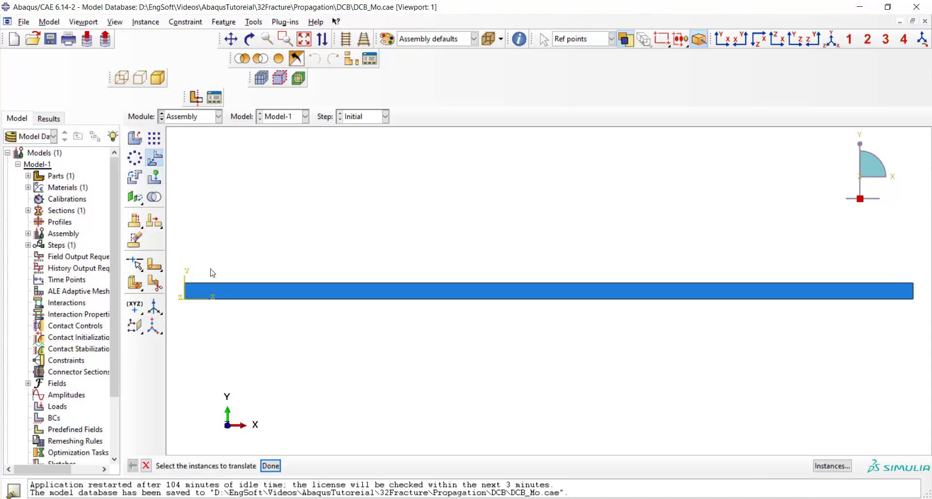
pyautogui.click(221, 287)
pyautogui.click(271, 465)
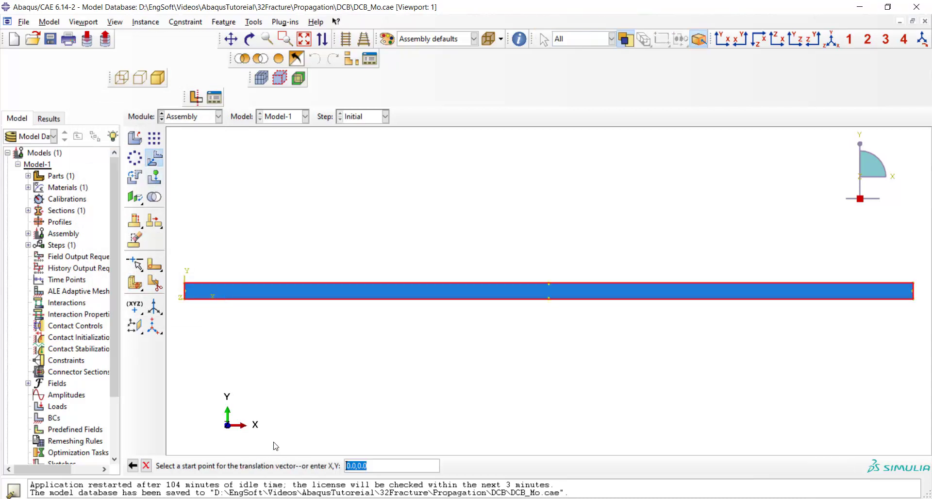
pyautogui.click(184, 298)
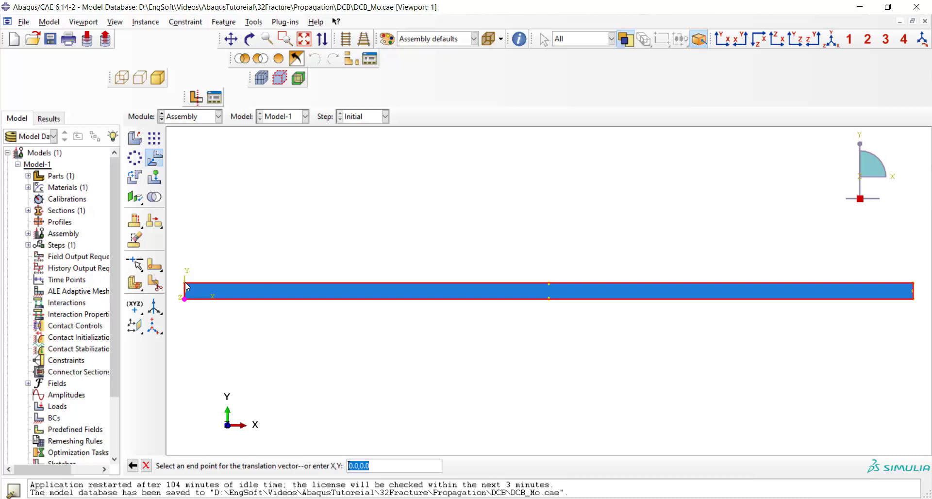
pyautogui.click(184, 283)
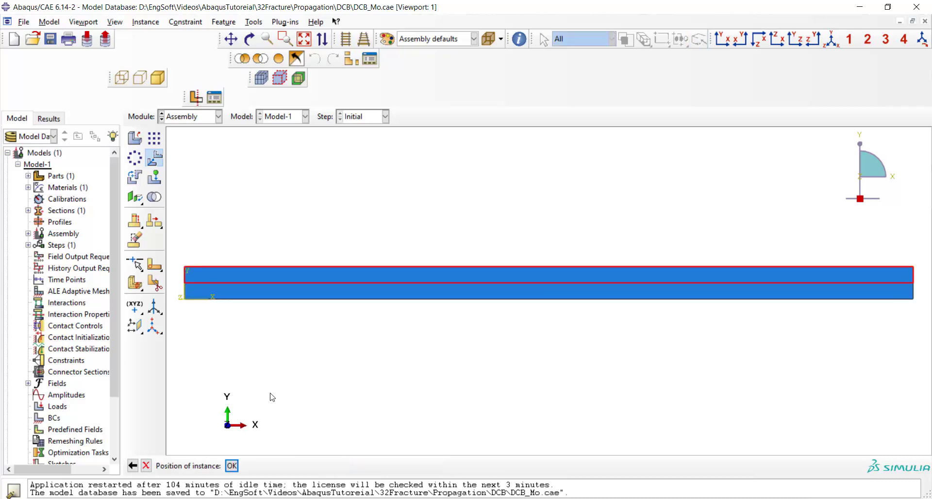
pyautogui.click(238, 465)
pyautogui.click(190, 120)
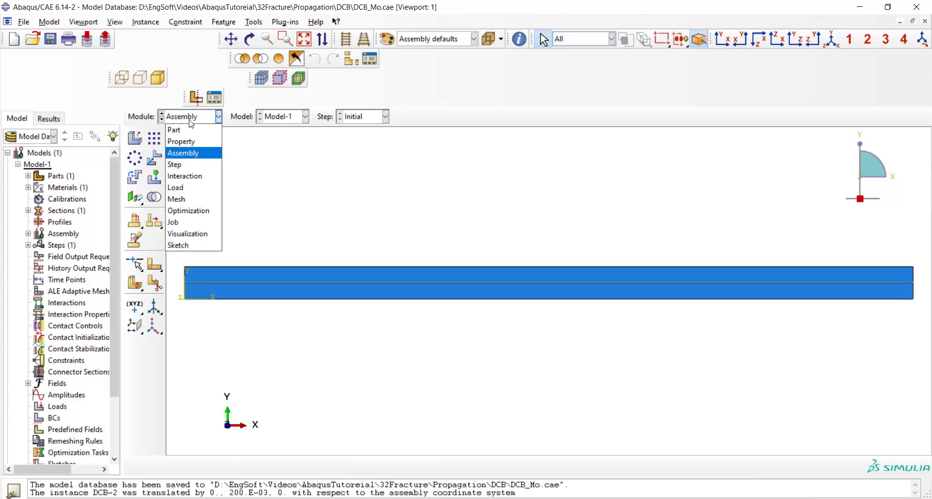
# Create Static, General step VCCT: 1000 increments, initial 0.005, minimum 1E-05, maximum 0.015
pyautogui.click(191, 165)
pyautogui.click(139, 139)
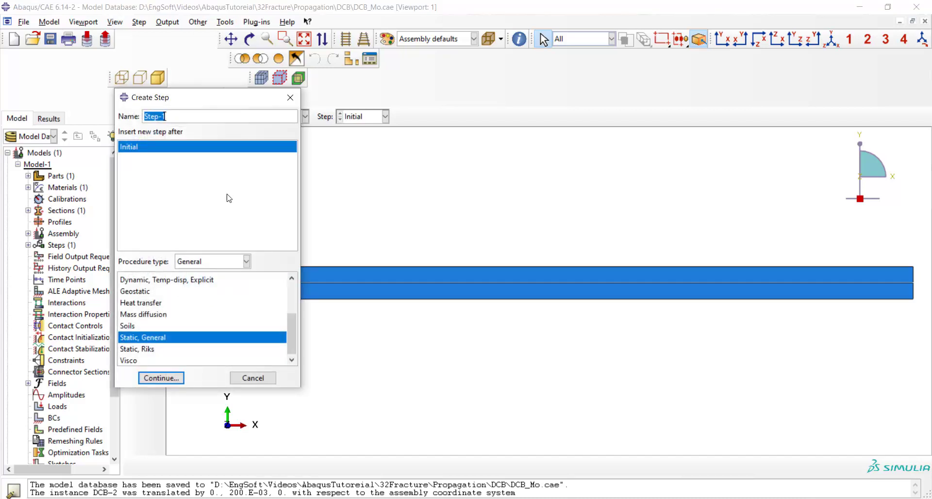
pyautogui.write('VCCT')
pyautogui.click(161, 378)
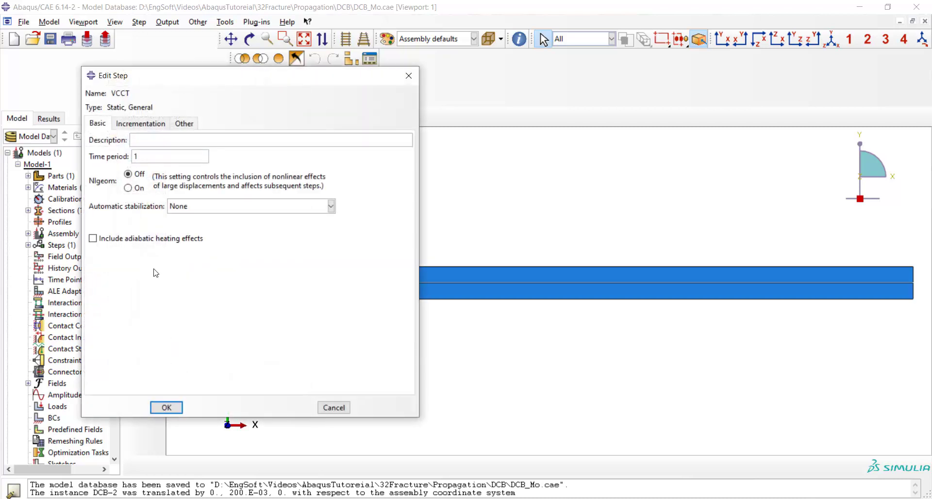
pyautogui.click(138, 124)
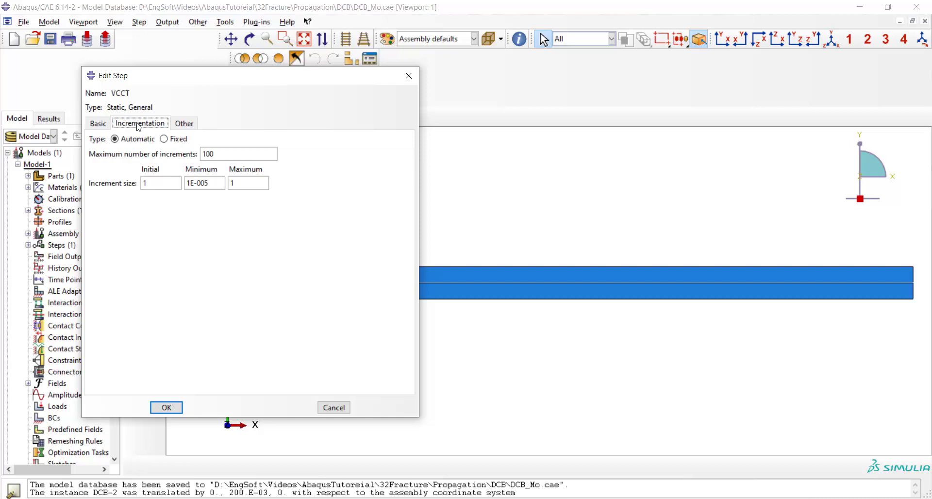
pyautogui.click(151, 184)
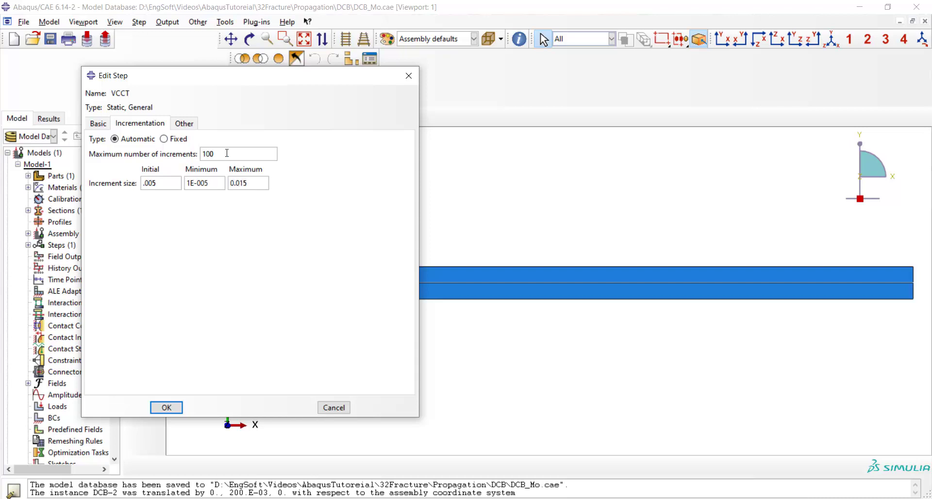
pyautogui.click(166, 407)
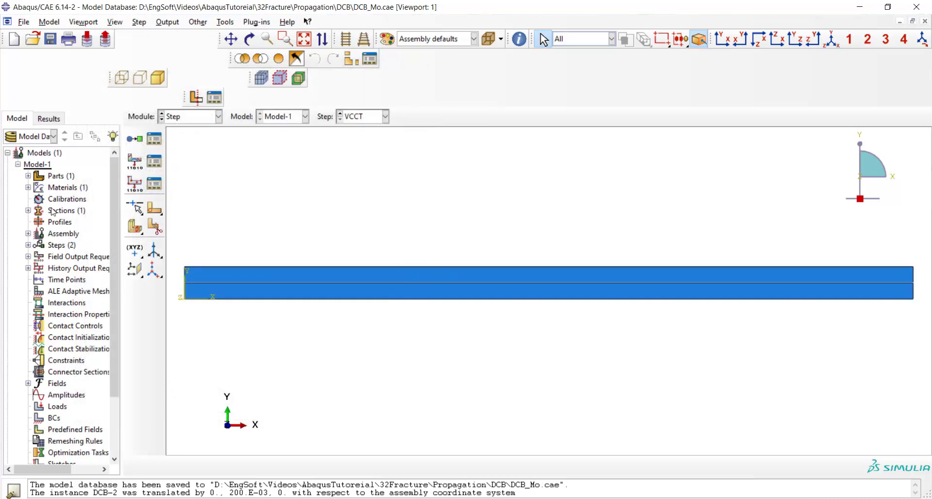
# Hide instance DCB-1 from the assembly tree
pyautogui.click(28, 233)
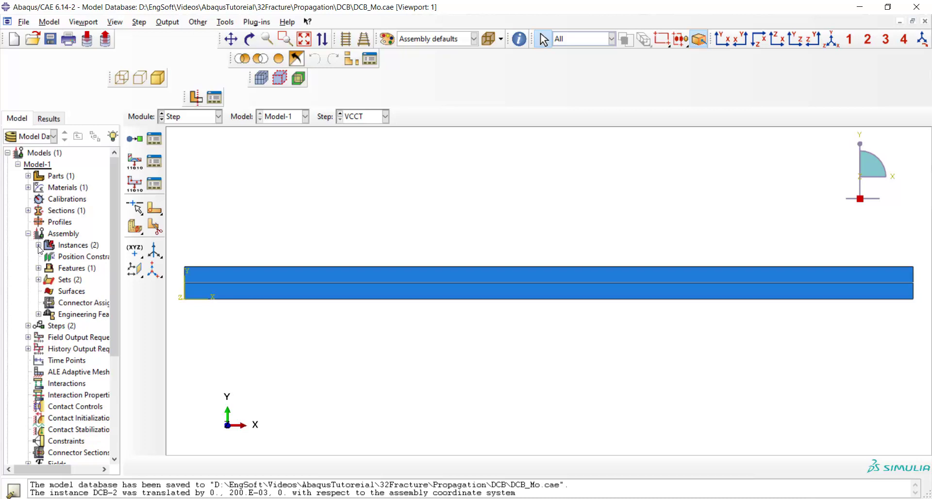
pyautogui.click(39, 245)
pyautogui.rightClick(60, 258)
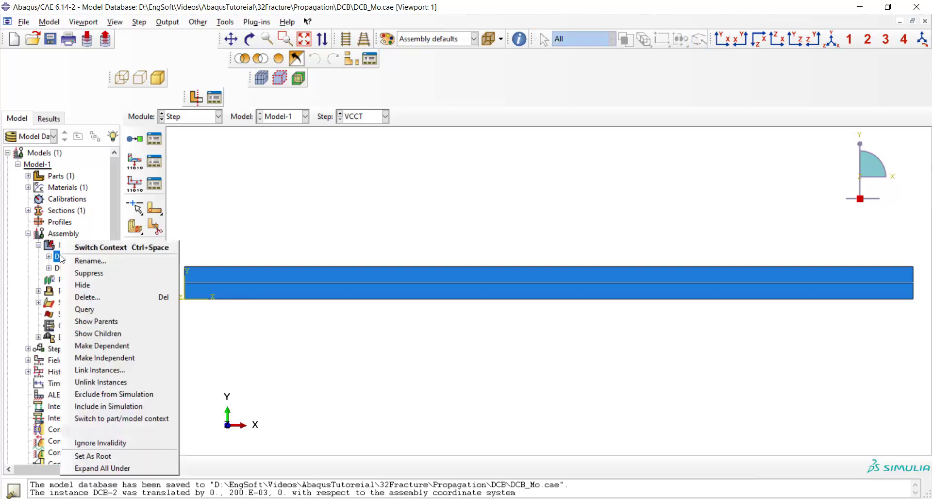
pyautogui.click(83, 286)
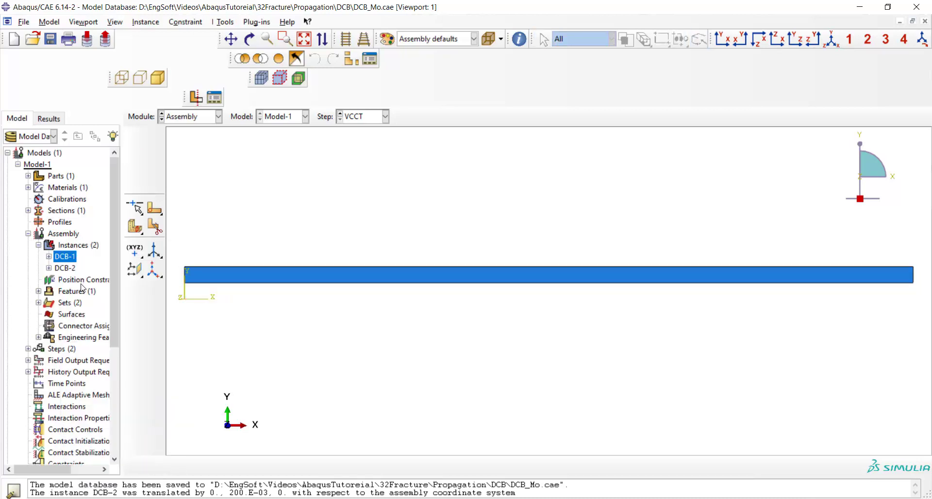
# Create surface SurfUp on the bottom edge of the upper beam DCB-2
pyautogui.click(254, 23)
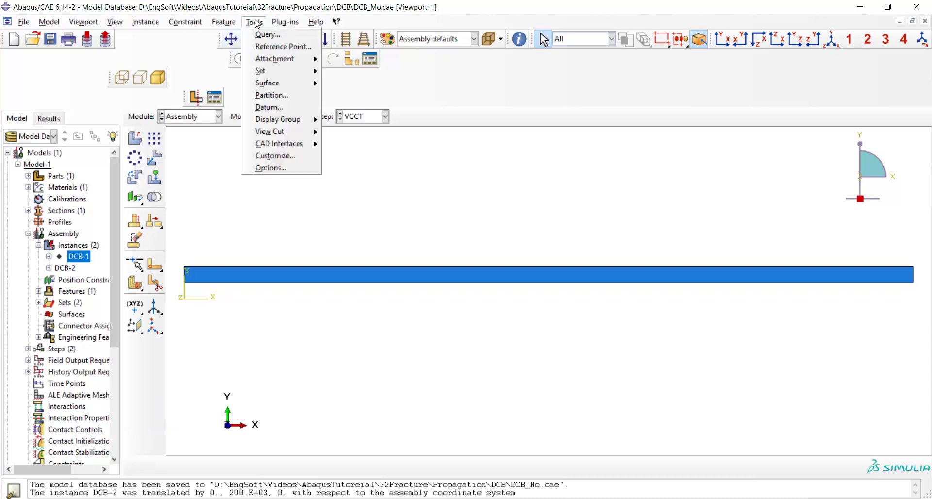
pyautogui.moveTo(281, 83)
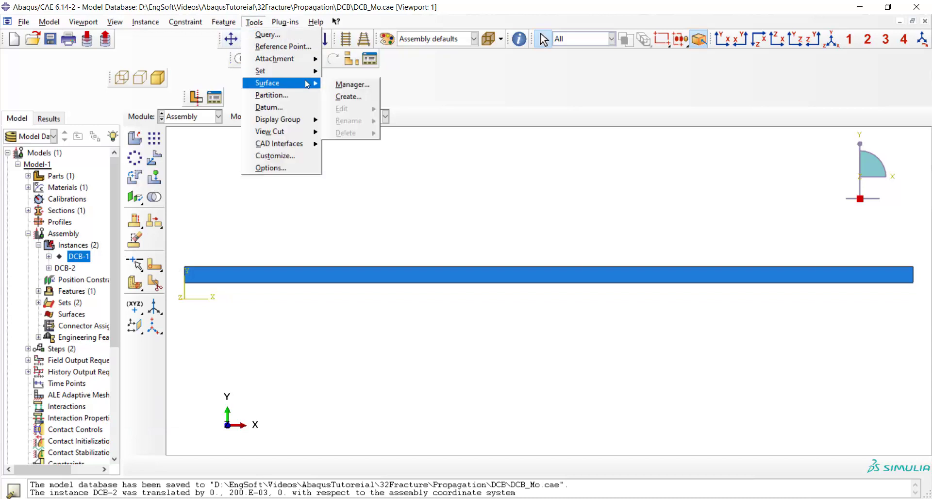
pyautogui.click(345, 95)
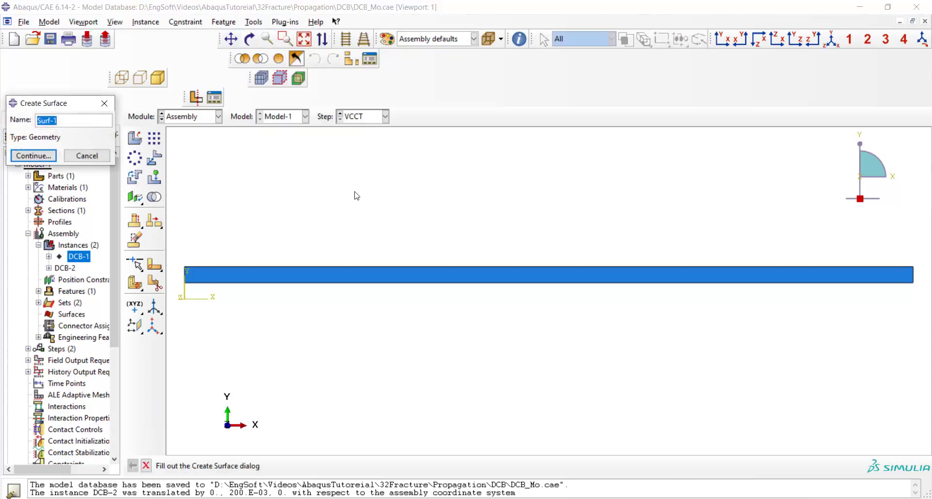
pyautogui.write('SurfUp')
pyautogui.click(39, 154)
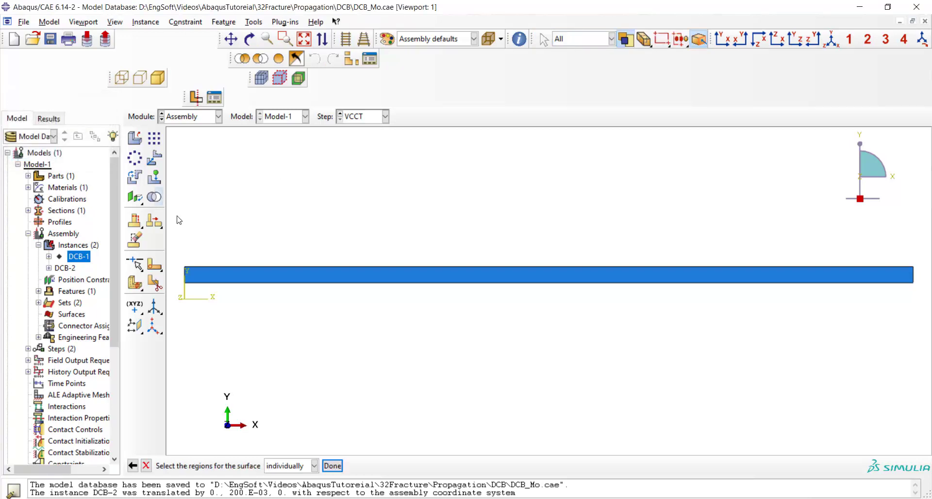
pyautogui.click(266, 283)
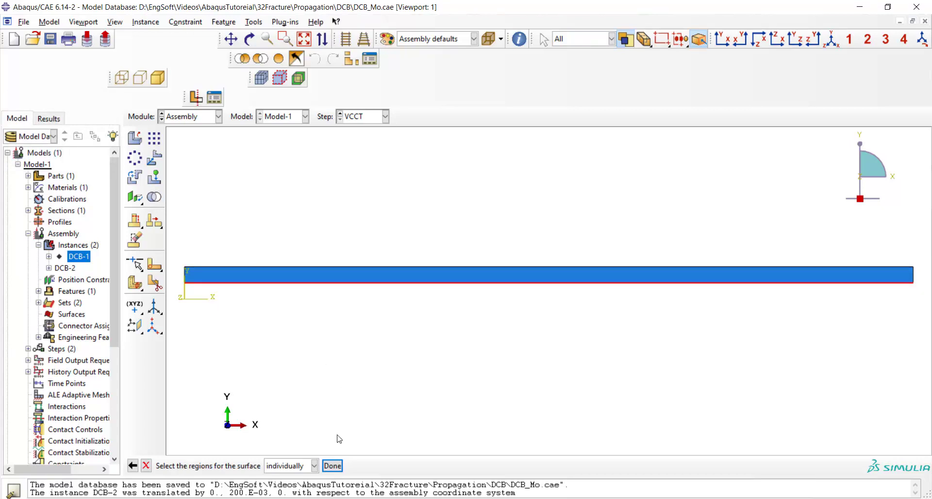
pyautogui.click(334, 466)
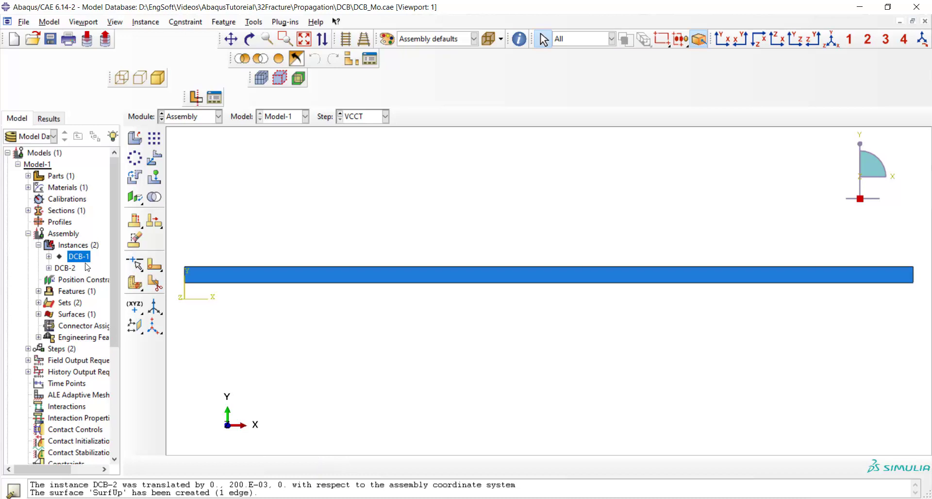
# Create geometry set Force on the upper beam's left-end corner vertex
pyautogui.click(253, 22)
pyautogui.moveTo(279, 72)
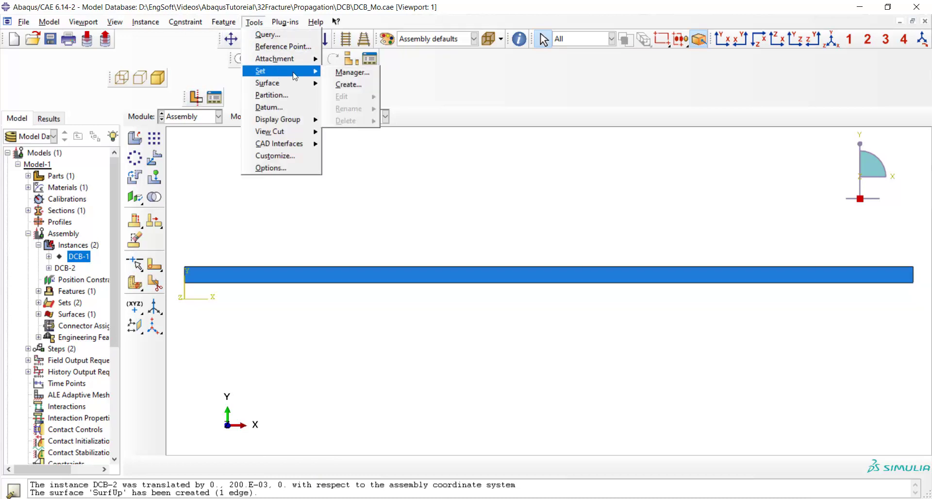
pyautogui.click(342, 83)
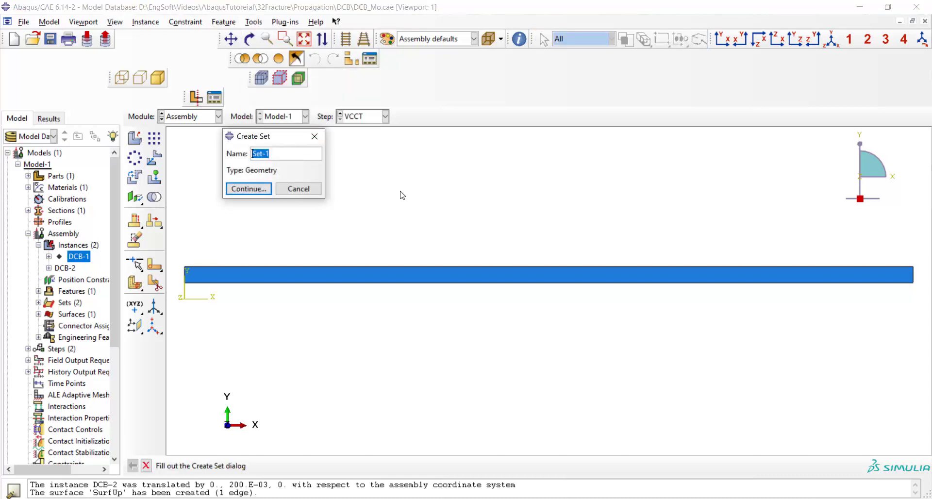
pyautogui.write('Force')
pyautogui.click(249, 189)
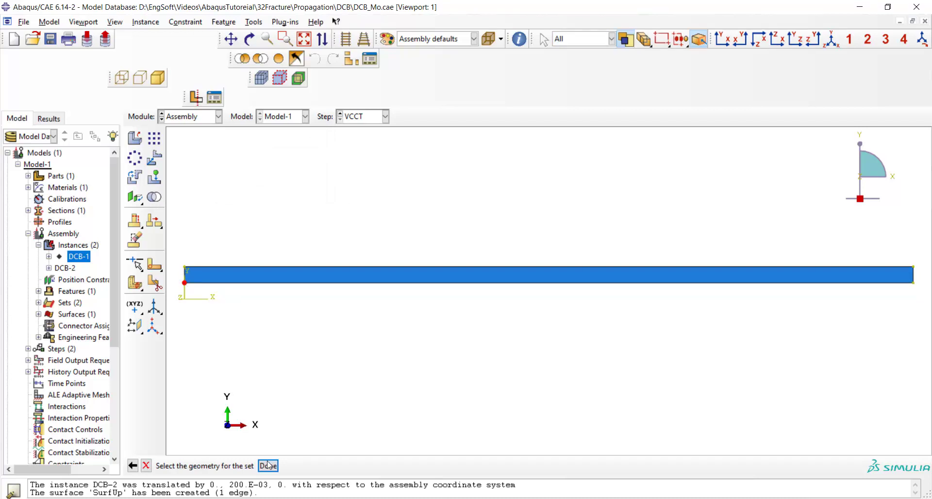
pyautogui.click(268, 465)
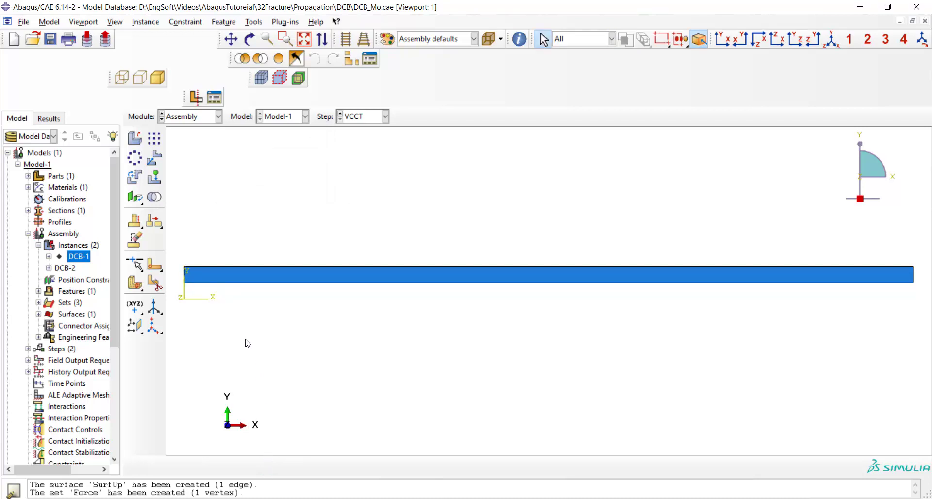
# Show instance DCB-1 again and bring up DCB-2's options
pyautogui.rightClick(80, 261)
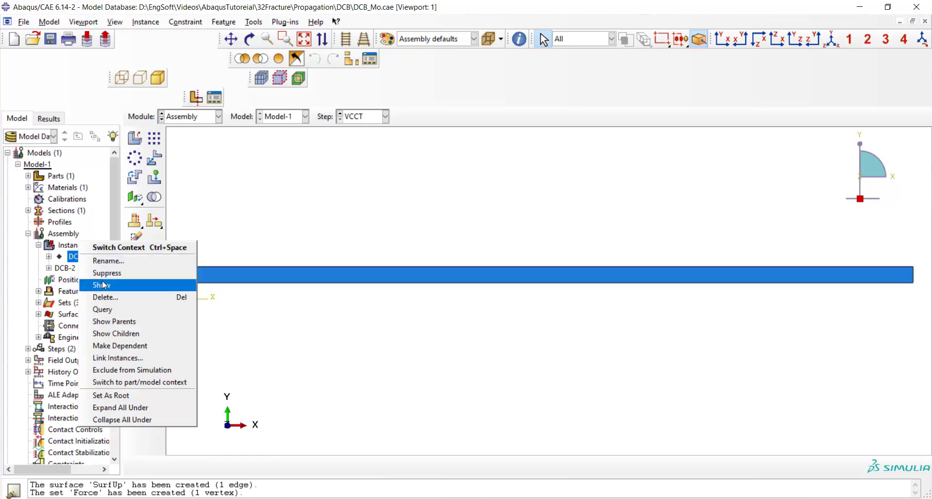
pyautogui.click(103, 285)
pyautogui.rightClick(69, 269)
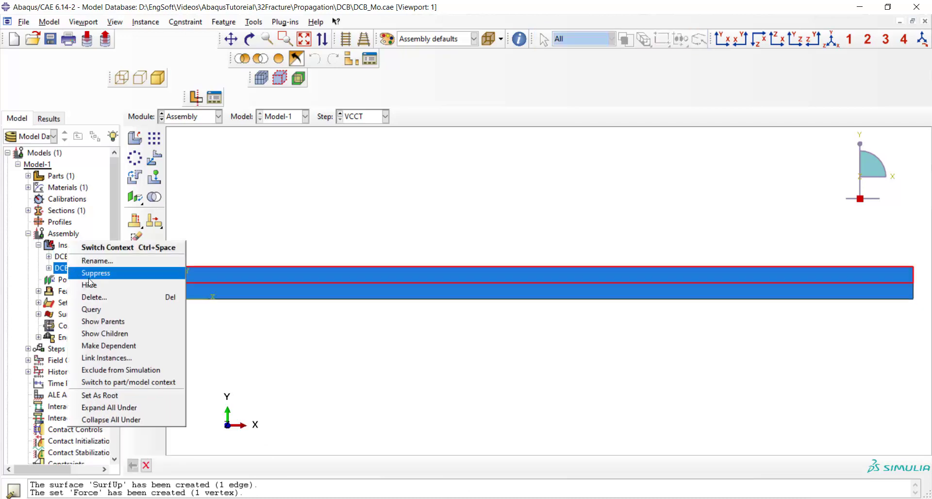
# Hide DCB-2 and partition the lower beam's top edge at parameter 0.5
pyautogui.click(90, 284)
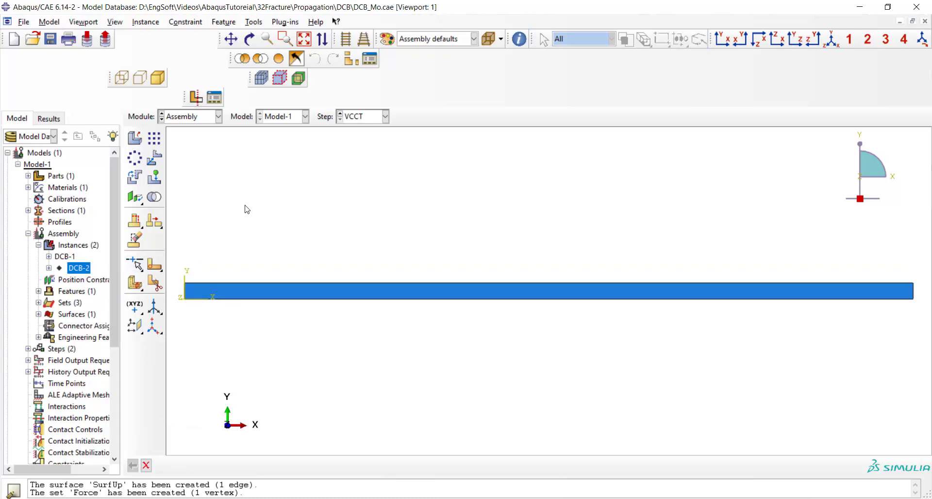
pyautogui.click(252, 23)
pyautogui.moveTo(273, 56)
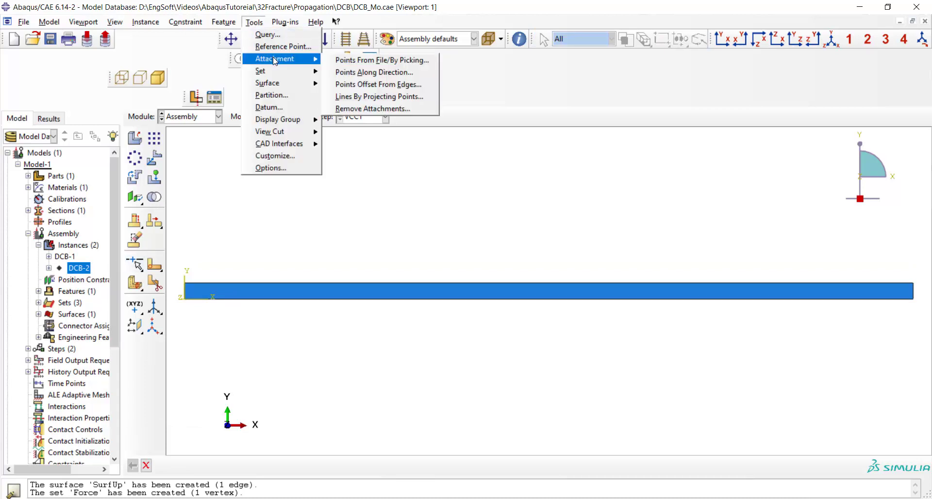
pyautogui.click(271, 95)
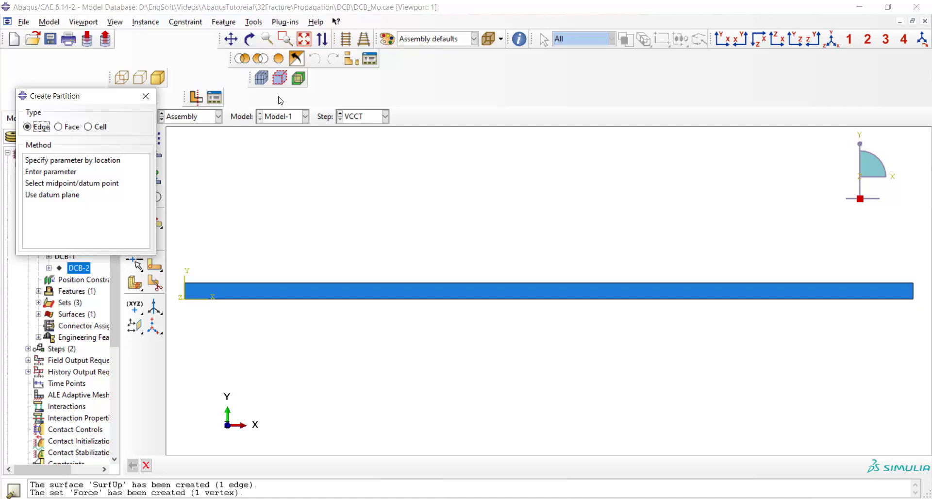
pyautogui.click(54, 172)
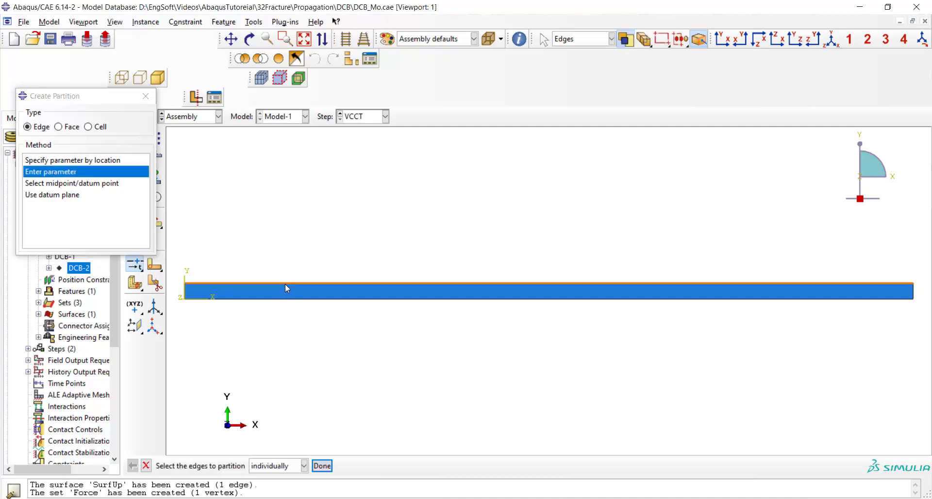
pyautogui.click(285, 284)
pyautogui.click(321, 465)
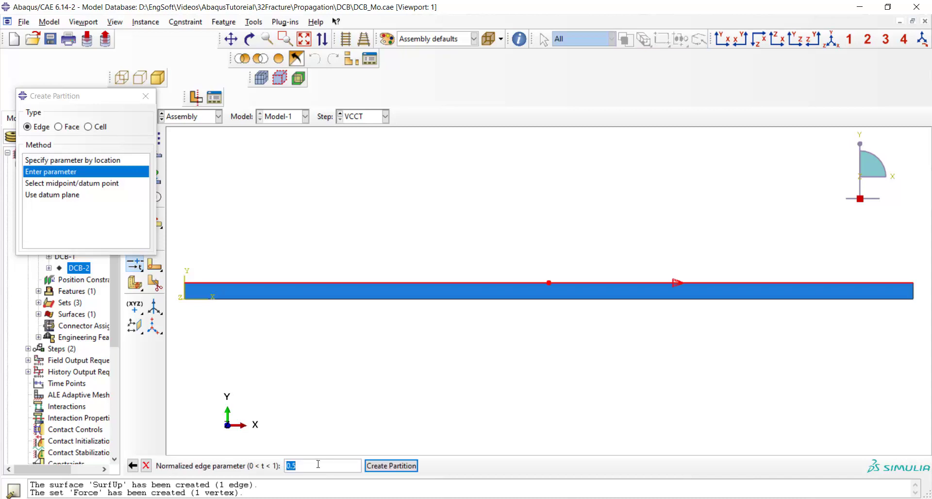
pyautogui.click(379, 466)
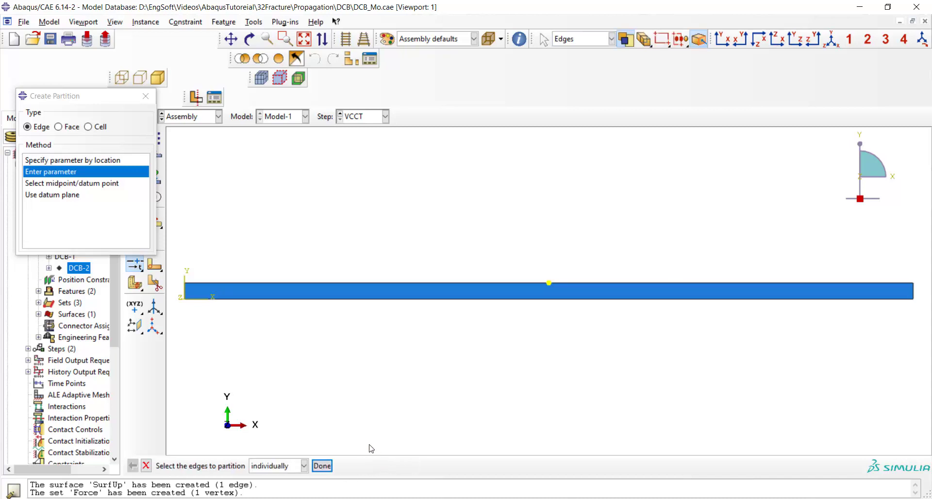
# Create surface SurfBottom by picking both halves of the lower beam's top edge
pyautogui.click(145, 95)
pyautogui.click(252, 21)
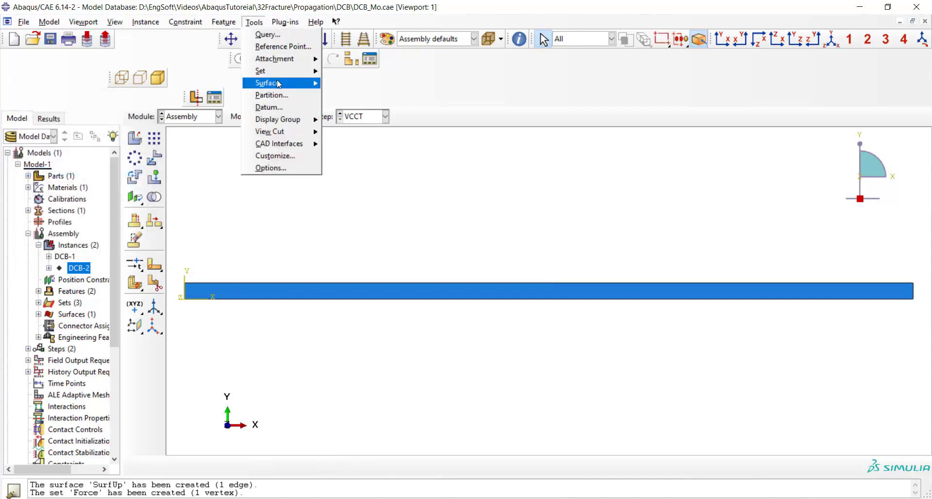
pyautogui.moveTo(279, 81)
pyautogui.click(339, 93)
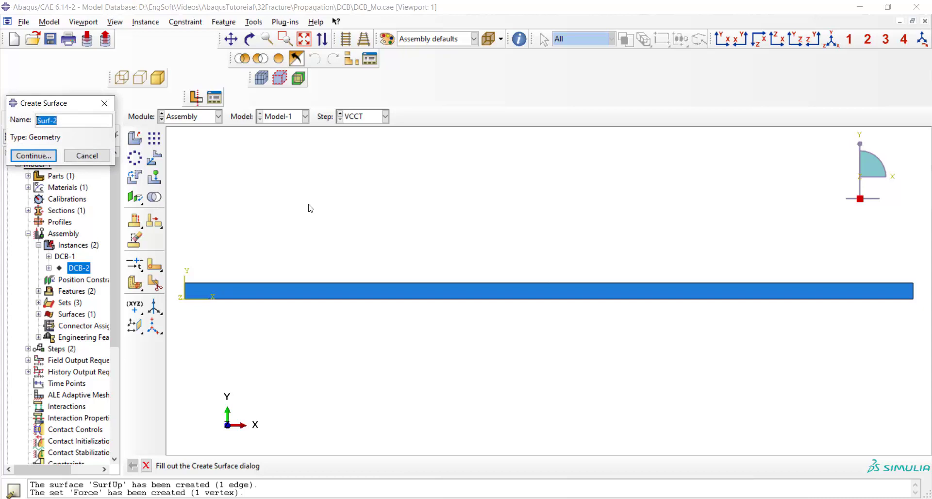
pyautogui.write('S')
pyautogui.click(32, 156)
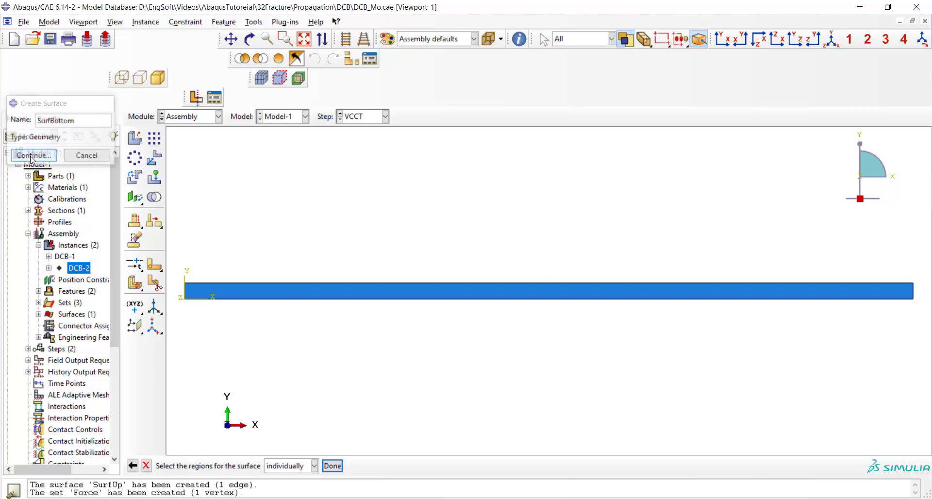
pyautogui.click(255, 283)
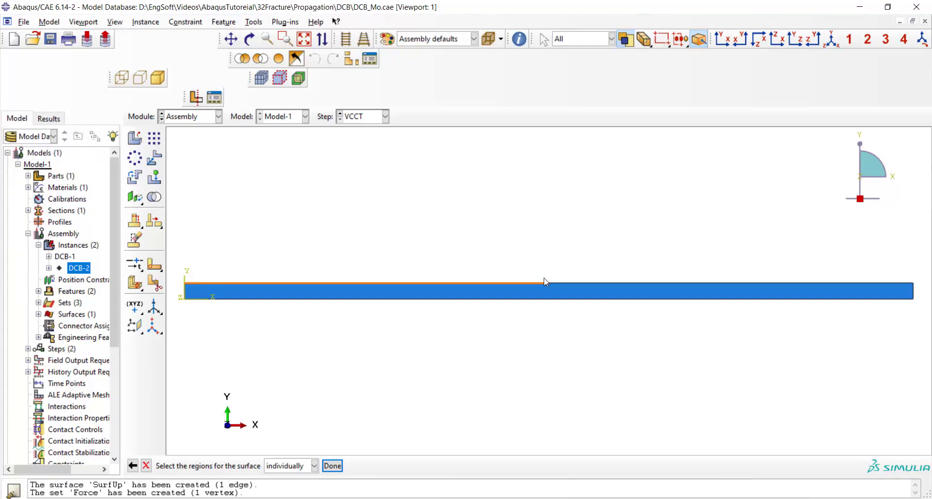
pyautogui.keyDown('shift'); pyautogui.click(574, 282); pyautogui.keyUp('shift')
# Finish SurfBottom, then create set Bonded on the right half of the top edge
pyautogui.click(332, 466)
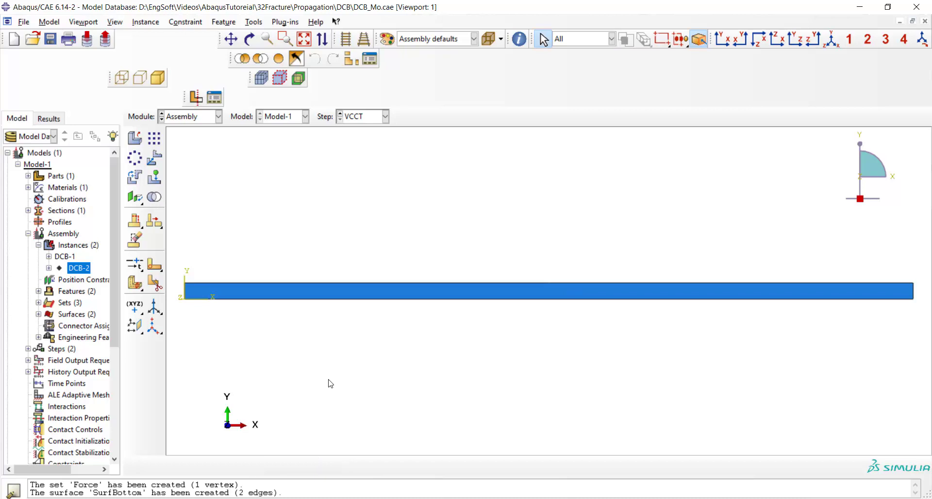
pyautogui.click(253, 22)
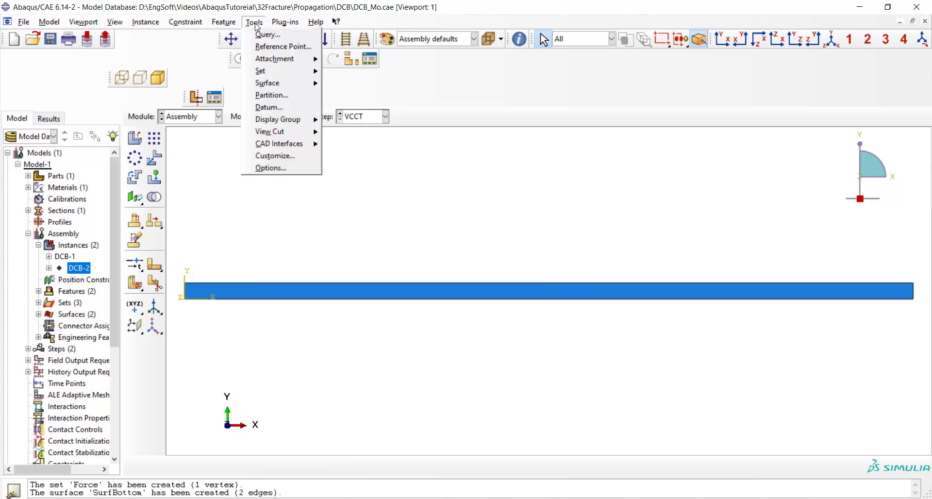
pyautogui.moveTo(272, 71)
pyautogui.click(360, 85)
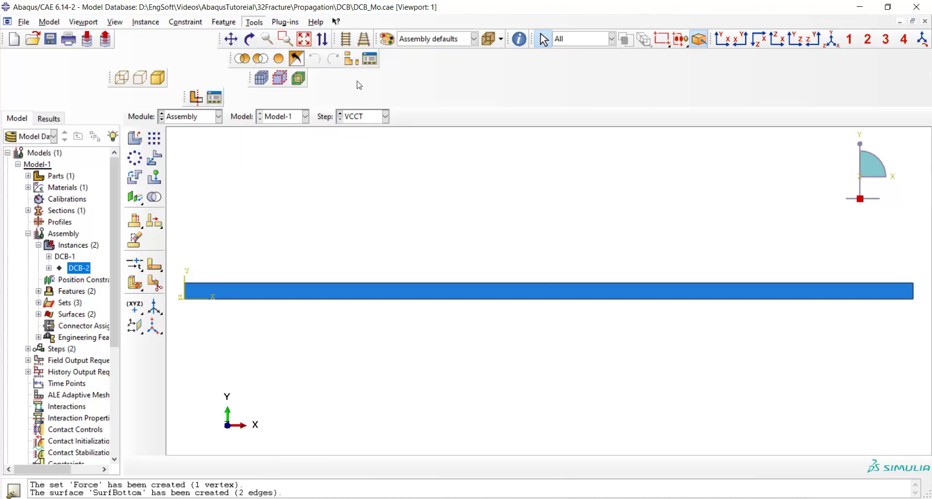
pyautogui.write('Bonded')
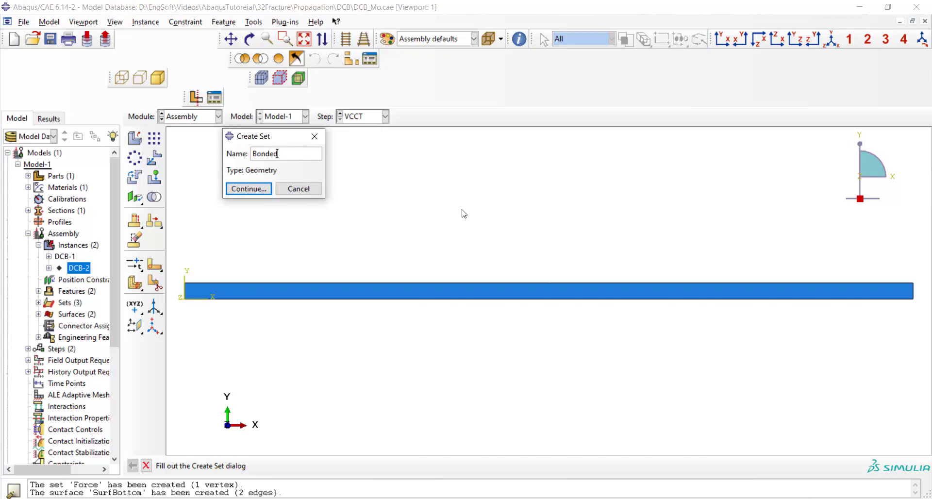
pyautogui.click(258, 190)
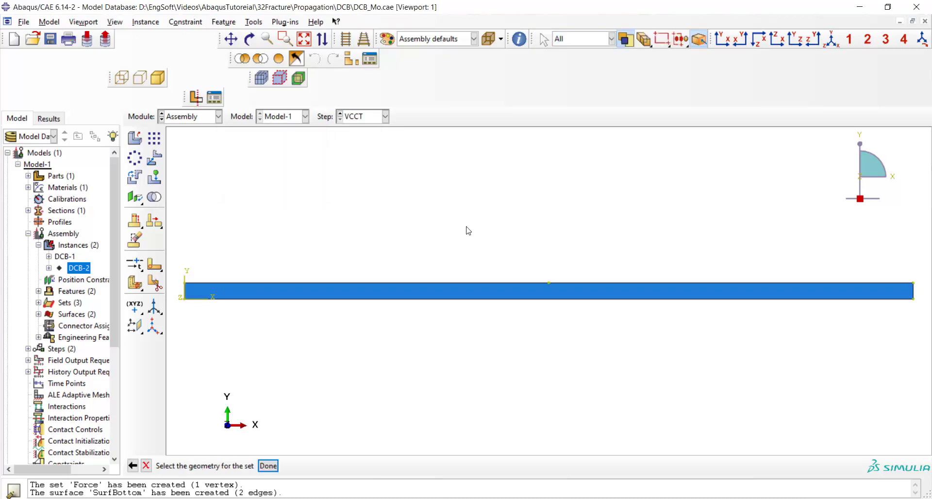
pyautogui.click(626, 286)
pyautogui.click(267, 466)
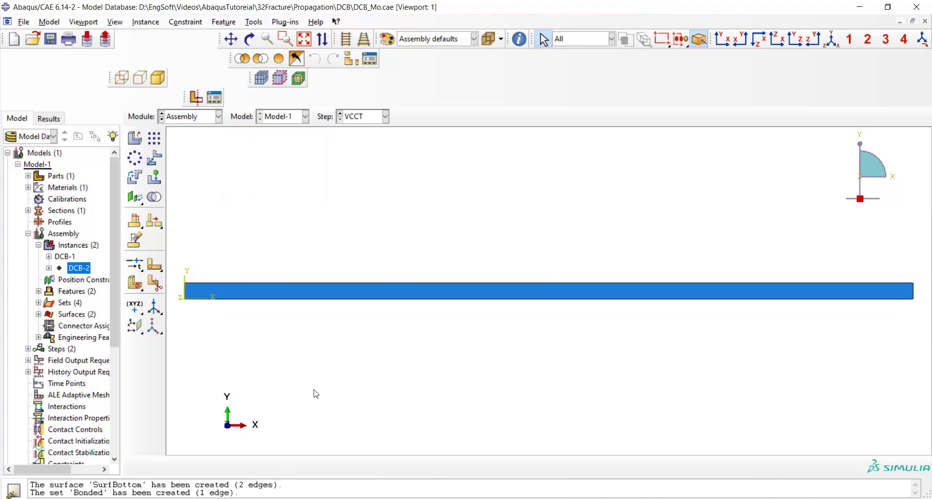
# Start set ForceB and pick the beam's top-left vertex
pyautogui.click(256, 24)
pyautogui.moveTo(281, 71)
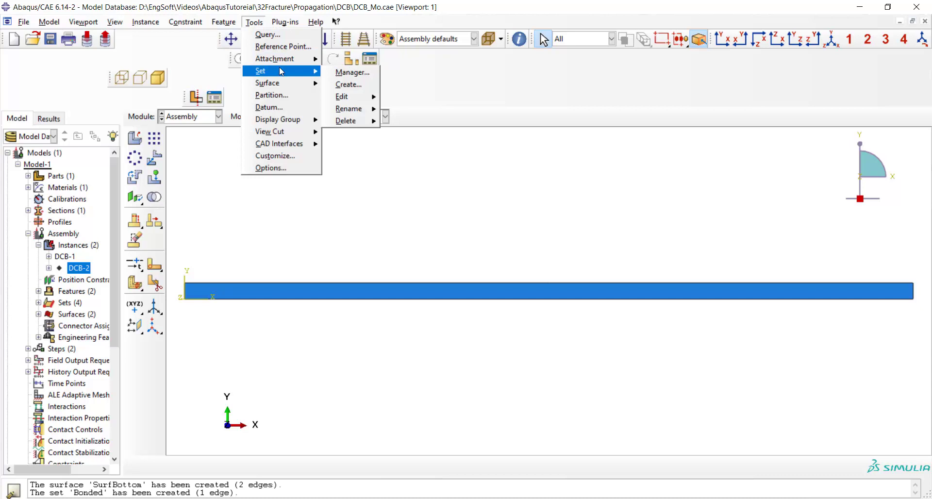
pyautogui.click(348, 84)
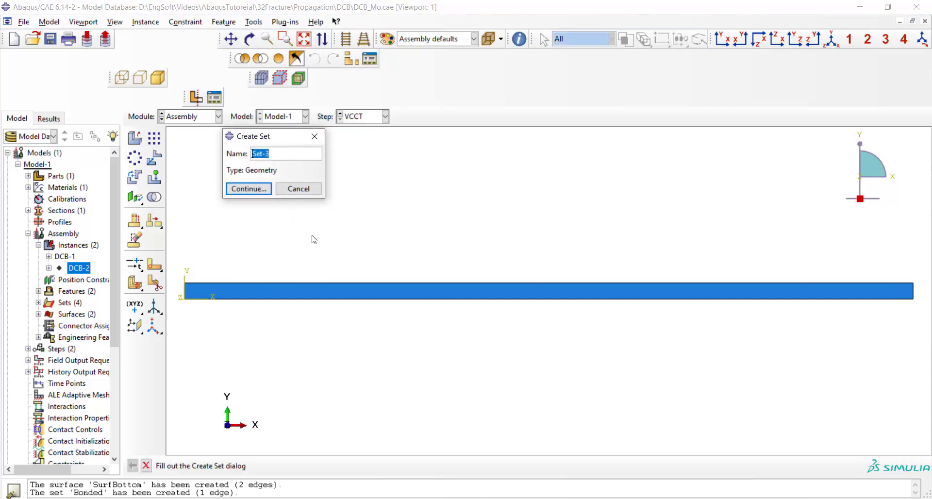
pyautogui.write('ForceB')
pyautogui.click(249, 189)
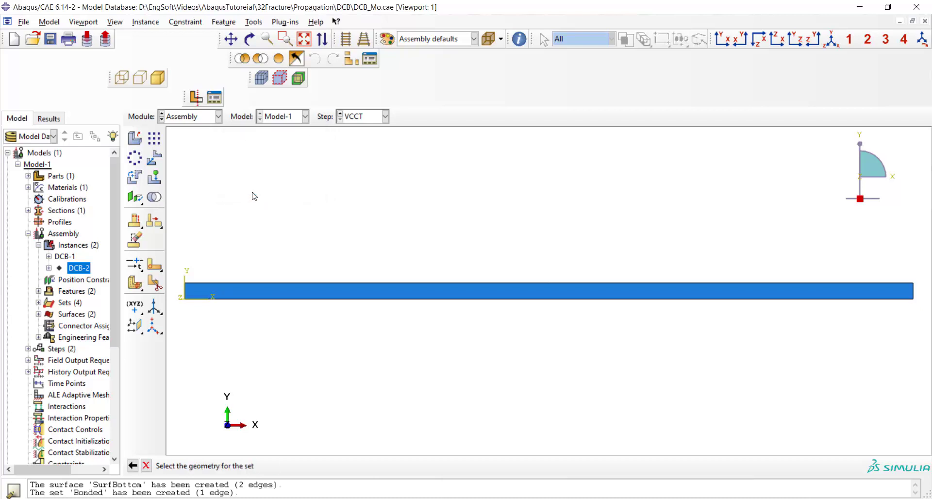
pyautogui.click(183, 287)
# Complete set ForceB, then in the Step module start a history output request named Force
pyautogui.click(268, 465)
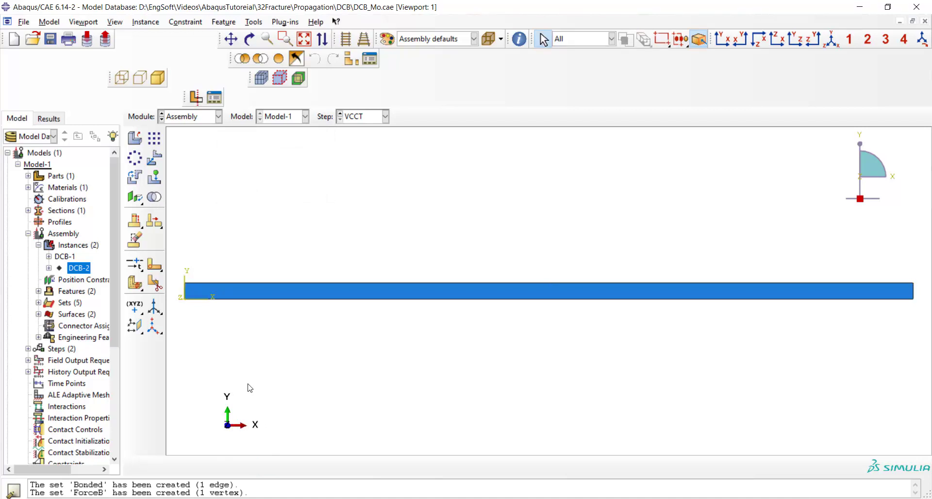
pyautogui.click(188, 118)
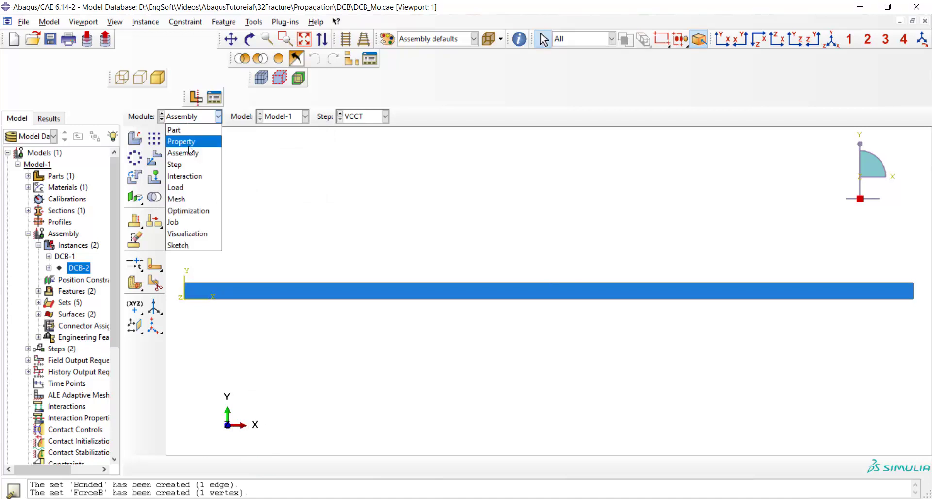
pyautogui.click(191, 166)
pyautogui.click(170, 22)
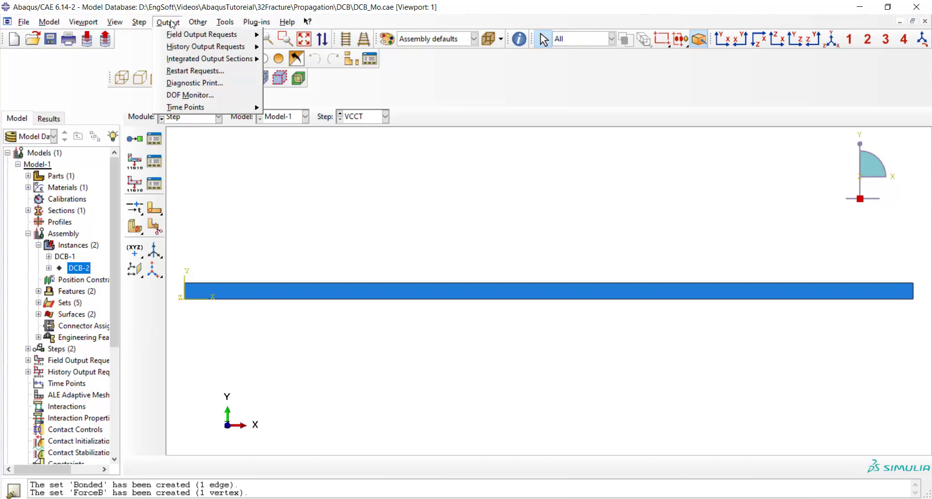
pyautogui.moveTo(226, 51)
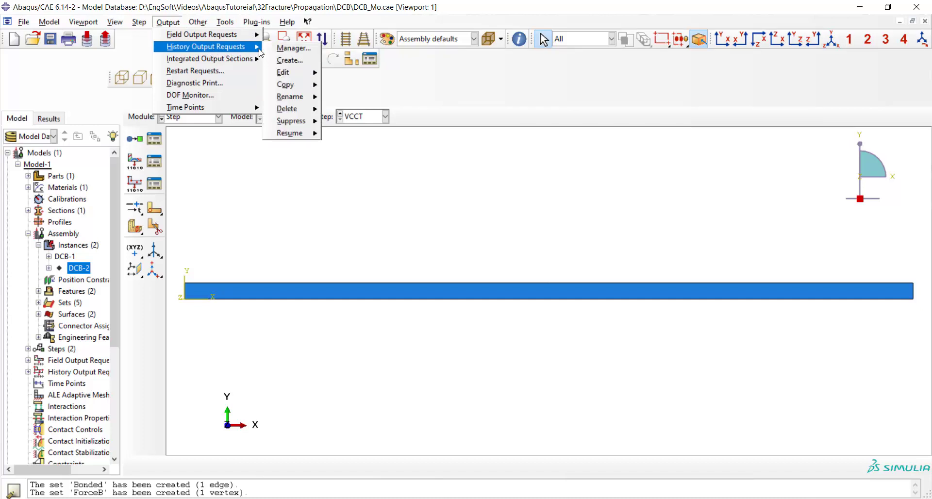
pyautogui.click(286, 60)
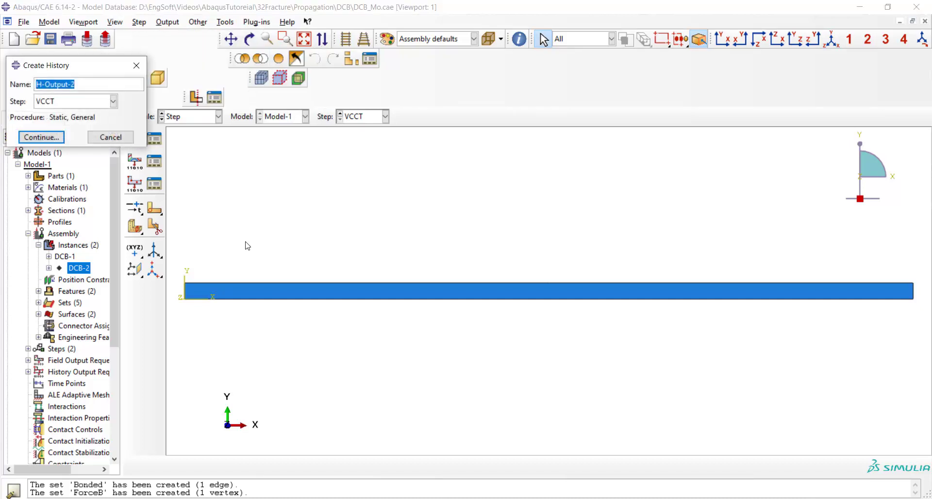
pyautogui.write('Force')
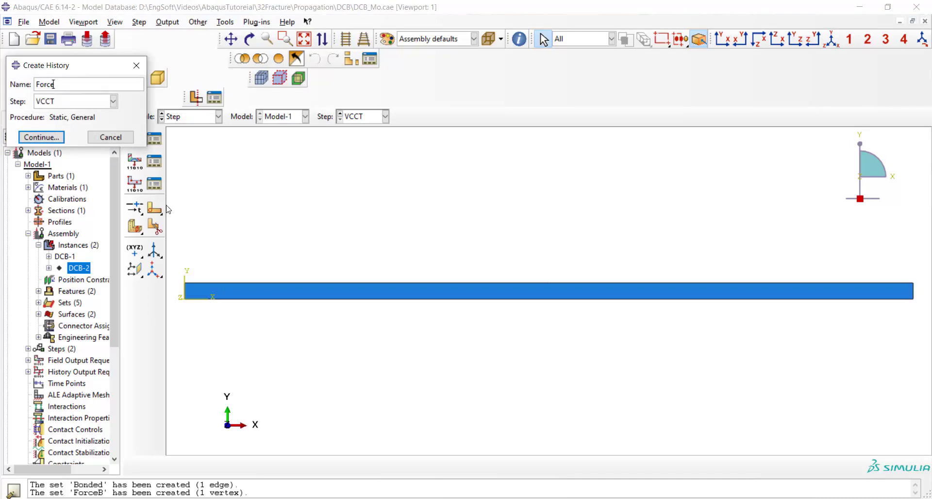
pyautogui.click(42, 136)
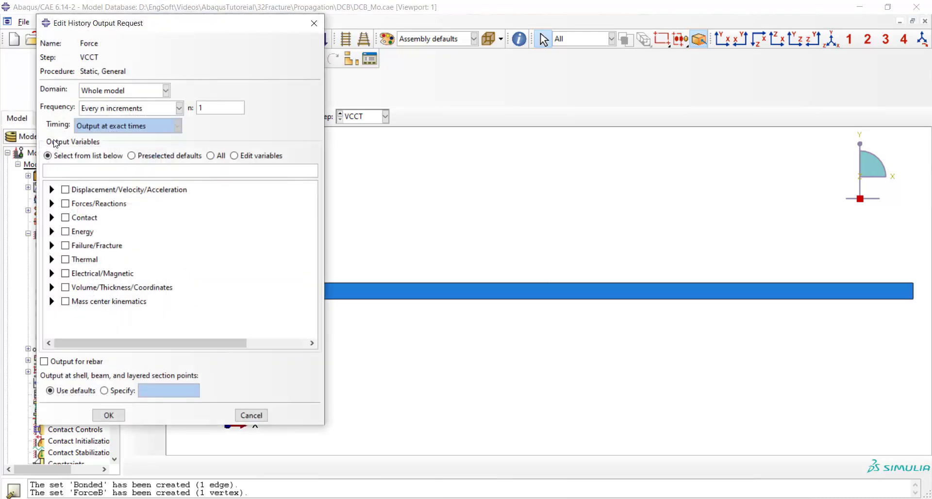
# Limit the Force request to set Force recording RF2, then save the model
pyautogui.click(52, 204)
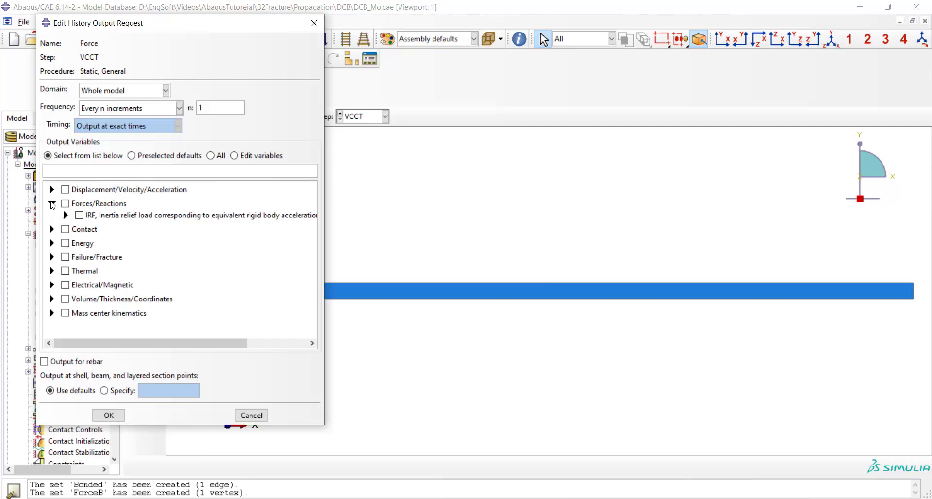
pyautogui.click(107, 92)
pyautogui.click(112, 110)
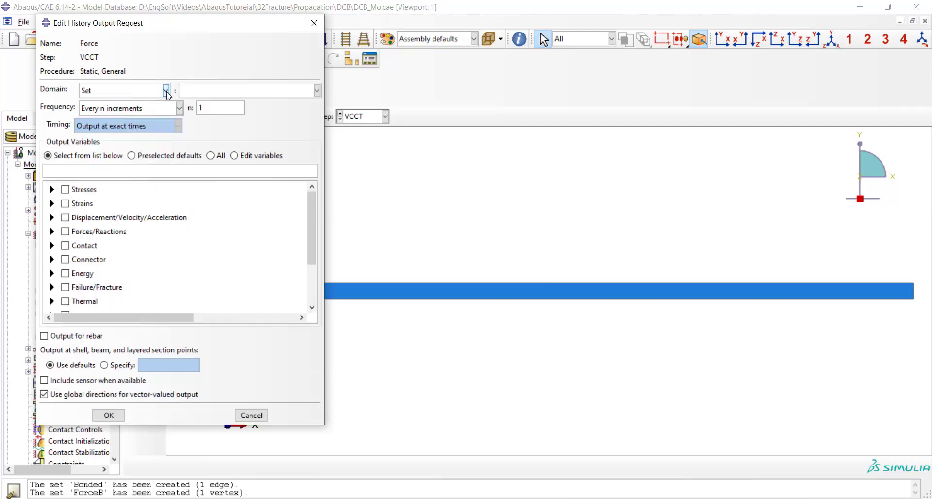
pyautogui.click(192, 93)
pyautogui.click(197, 115)
pyautogui.click(52, 232)
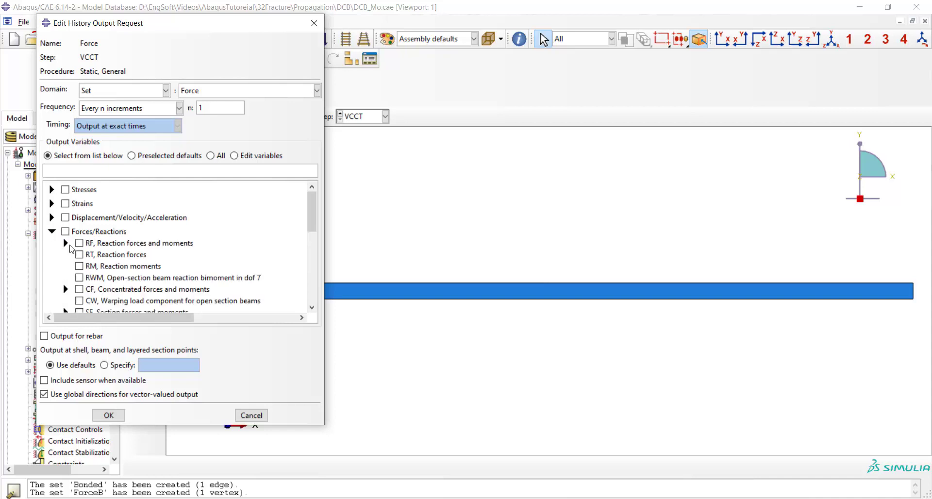
pyautogui.click(66, 243)
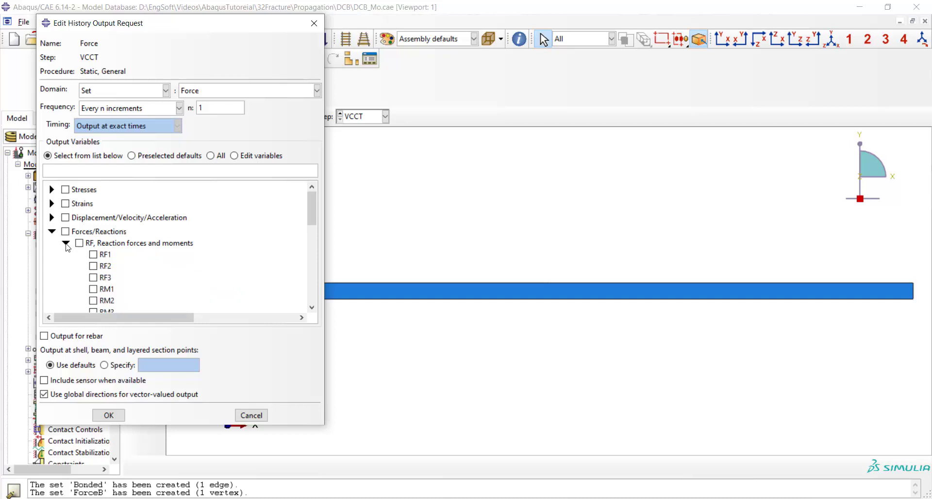
pyautogui.click(93, 266)
pyautogui.click(109, 415)
pyautogui.hotkey('ctrl', 's')
pyautogui.click(197, 116)
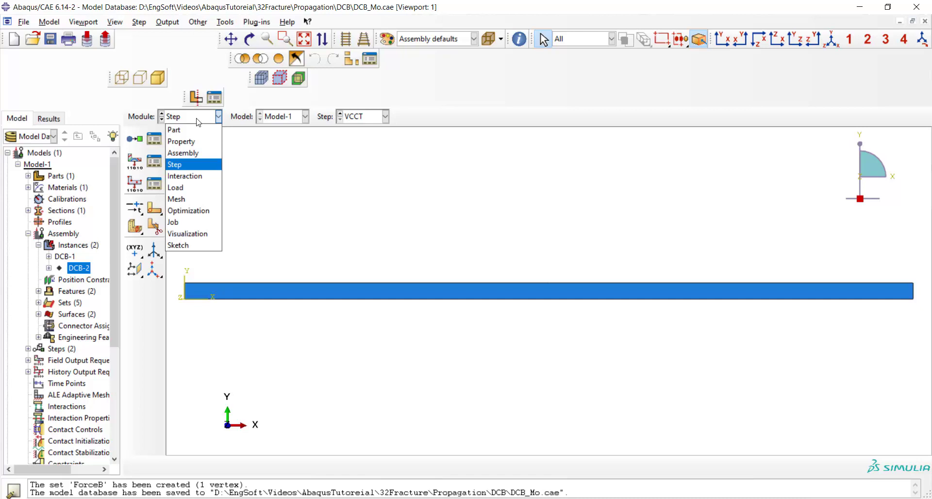
# In the Interaction module, show the hidden DCB-2 beam instance
pyautogui.click(194, 176)
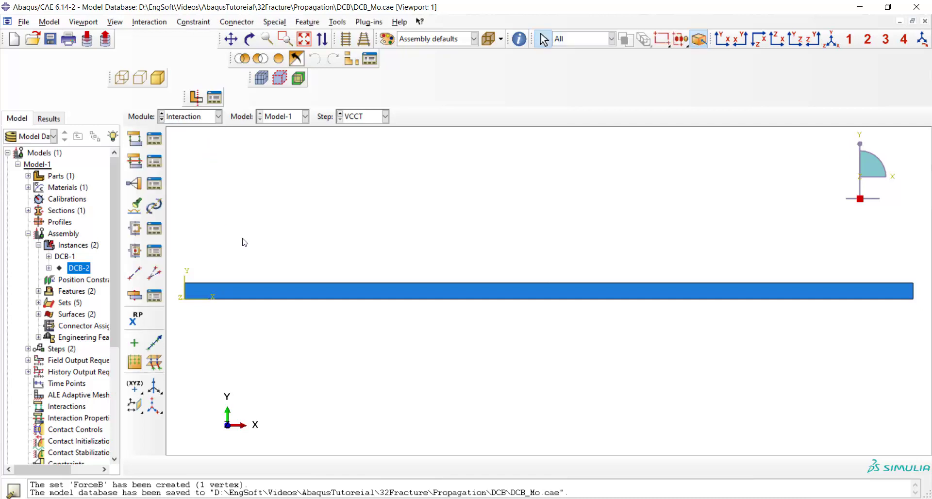
pyautogui.rightClick(71, 269)
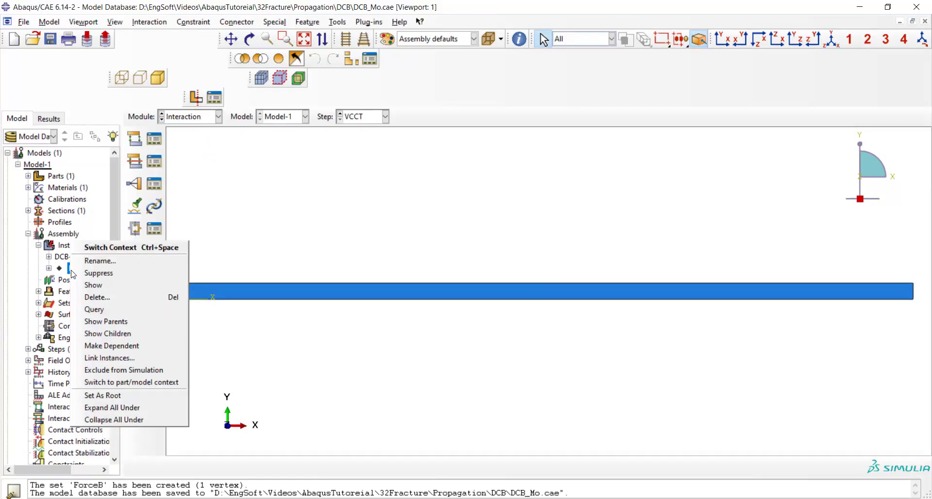
pyautogui.click(93, 285)
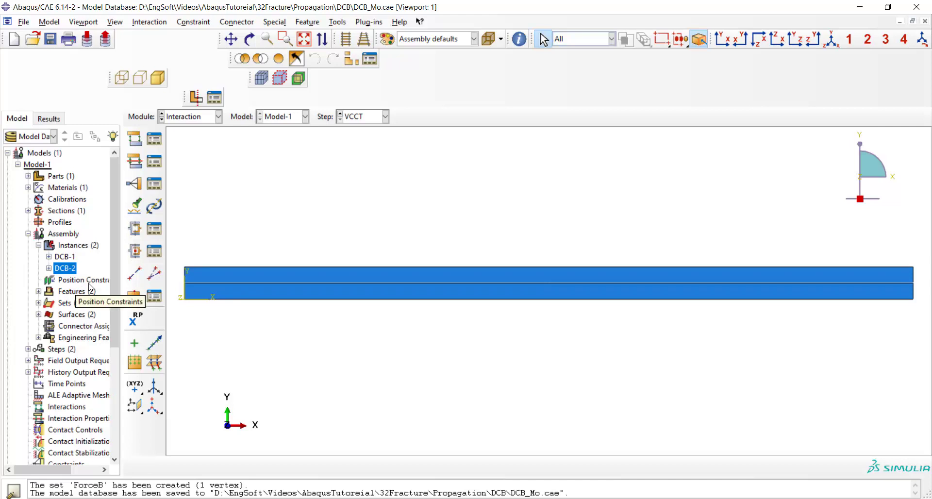
# Create a contact interaction property named VCCT and add a mechanical fracture criterion
pyautogui.click(138, 166)
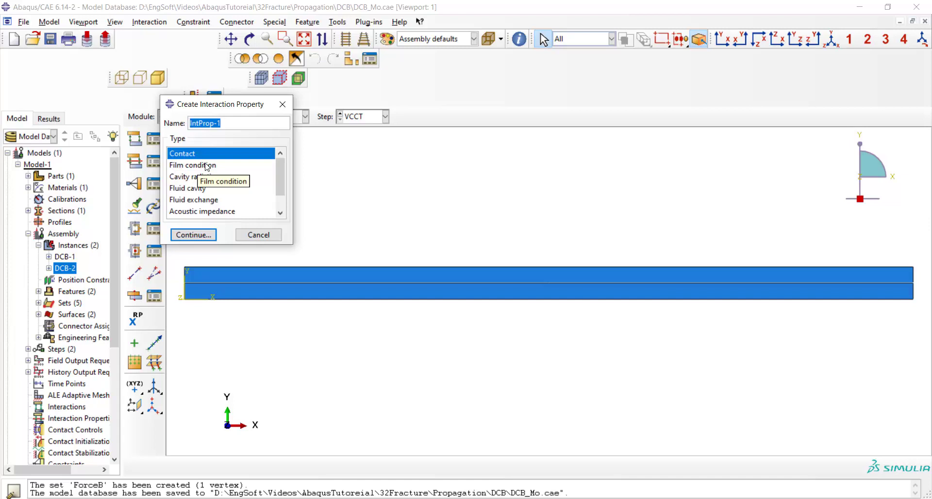
pyautogui.write('VCCT')
pyautogui.click(202, 234)
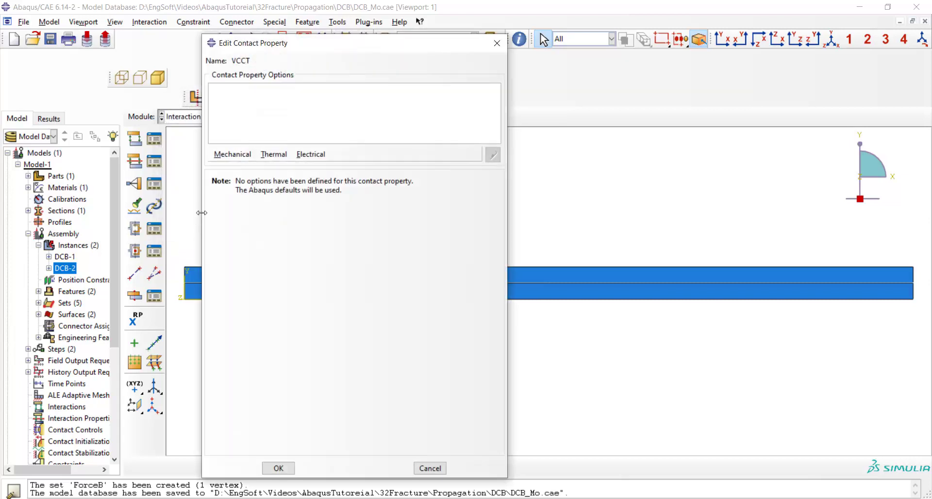
pyautogui.click(234, 155)
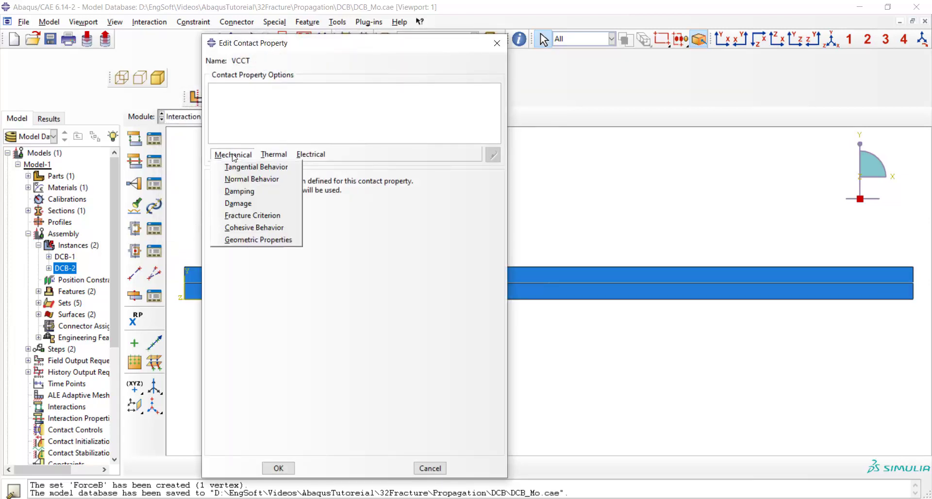
pyautogui.click(259, 216)
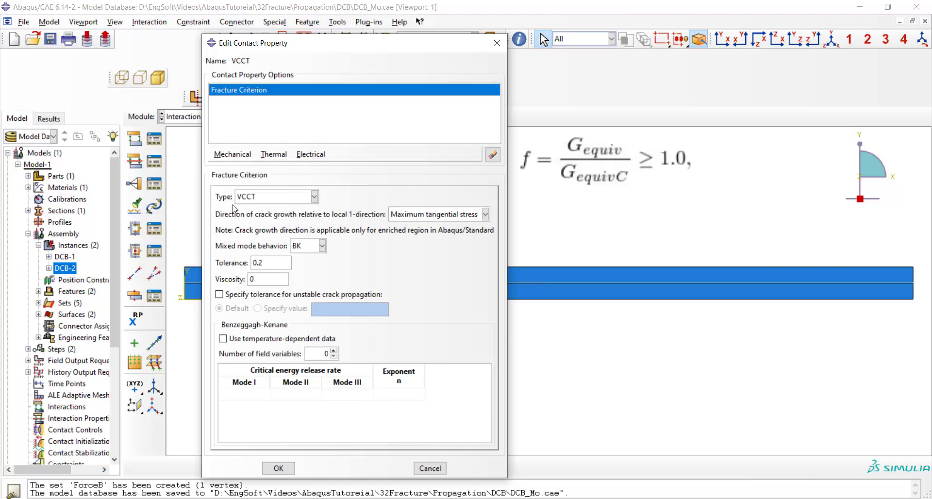
# Set the VCCT criterion to BK mixed mode with release rates 0.8, 0.8, 0
pyautogui.click(267, 200)
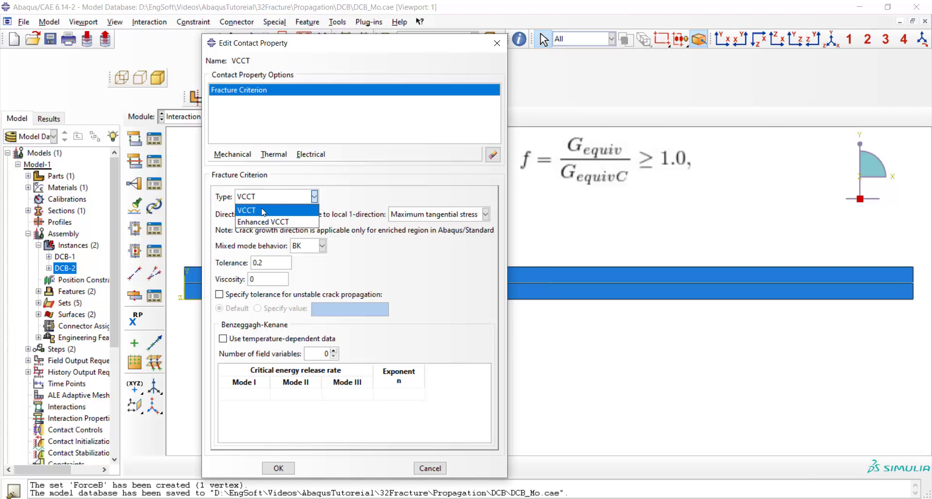
pyautogui.click(263, 211)
pyautogui.click(408, 218)
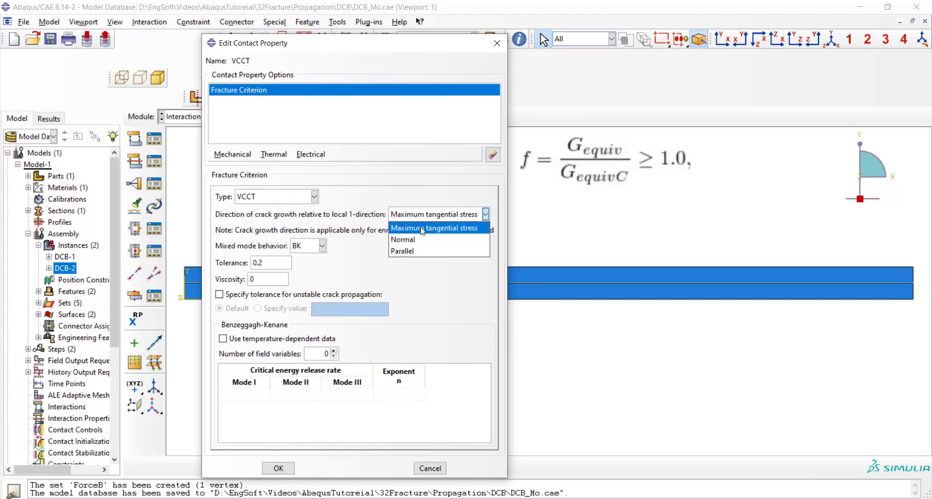
pyautogui.click(422, 228)
pyautogui.click(321, 246)
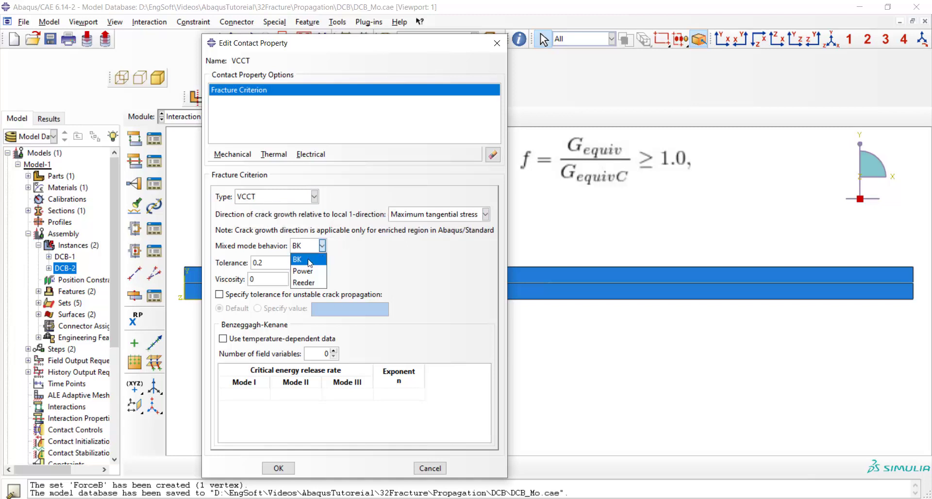
pyautogui.click(309, 263)
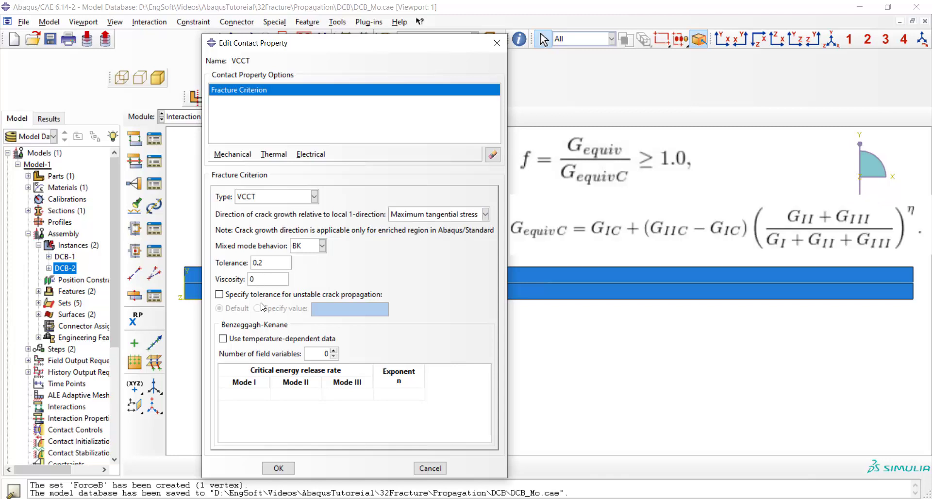
pyautogui.click(239, 396)
pyautogui.press('Tab')
pyautogui.write('0')
pyautogui.press('Tab')
pyautogui.press('Tab')
pyautogui.click(277, 467)
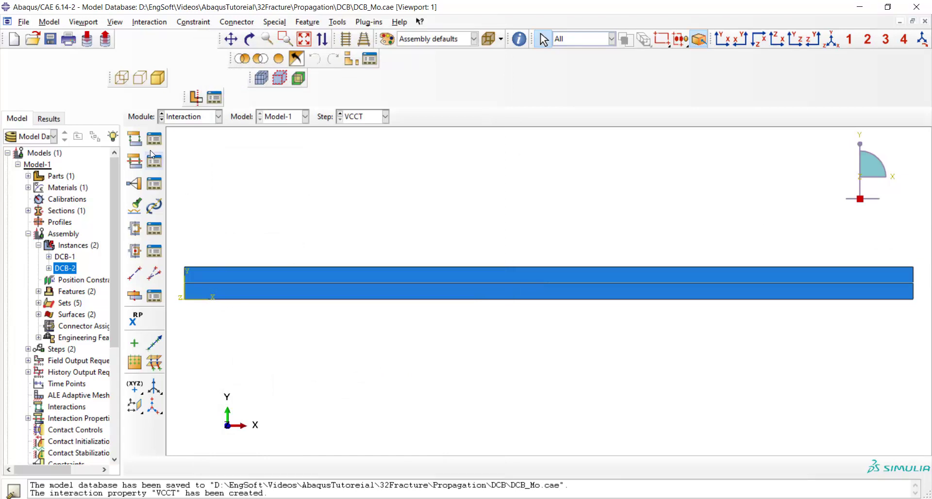
# Create surface-to-surface interaction Crack in step VCCT pairing master SurfUp with slave SurfBottom
pyautogui.click(135, 139)
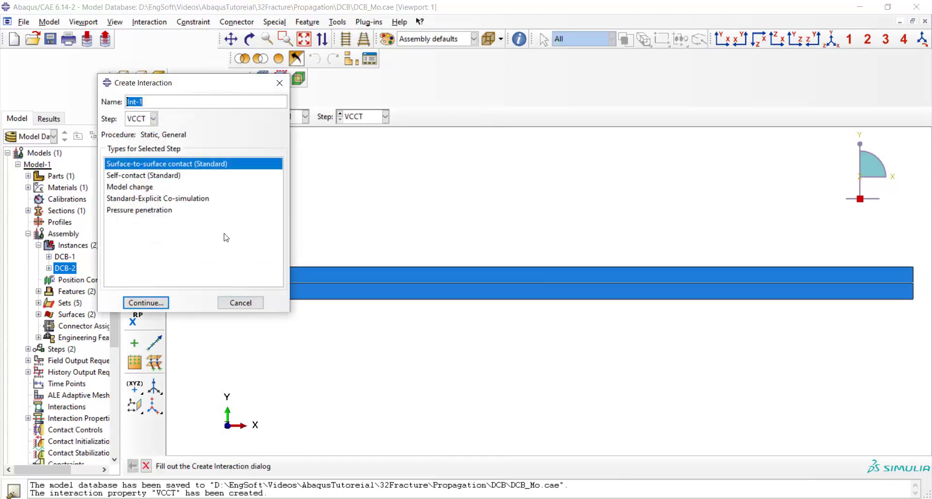
pyautogui.write('Crack')
pyautogui.click(147, 302)
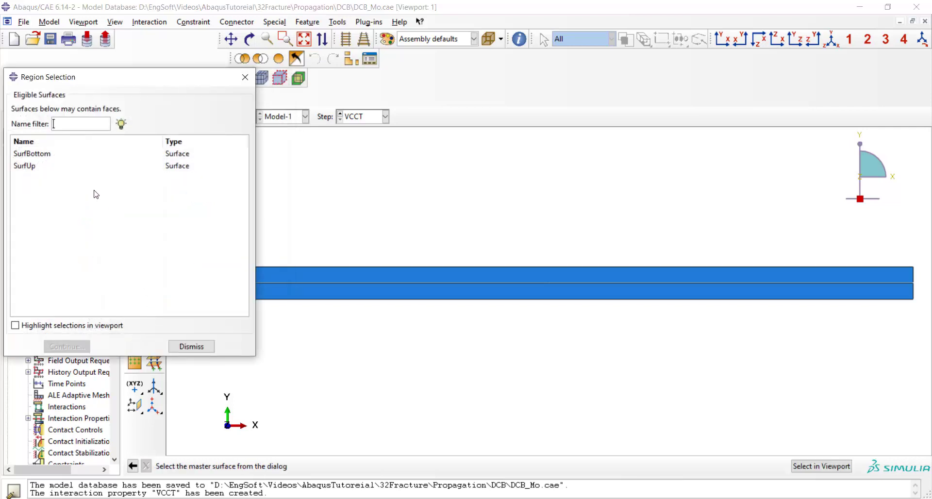
pyautogui.click(28, 167)
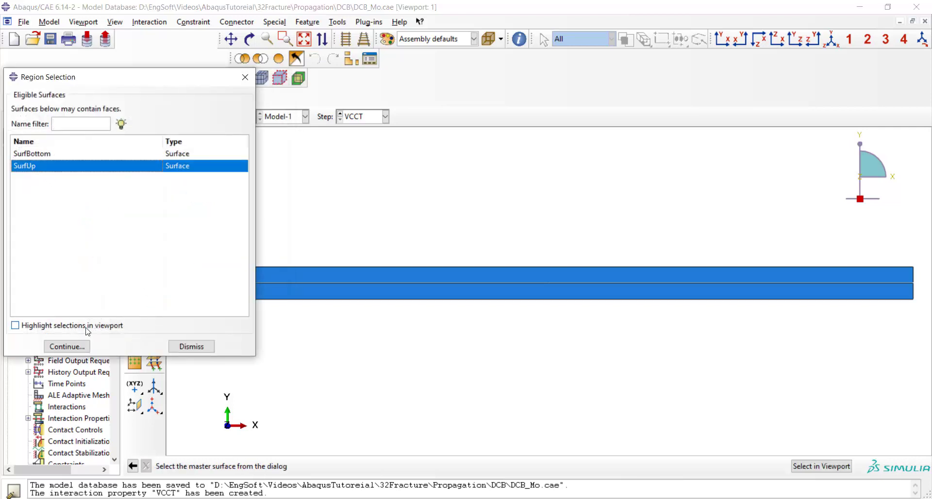
pyautogui.click(67, 346)
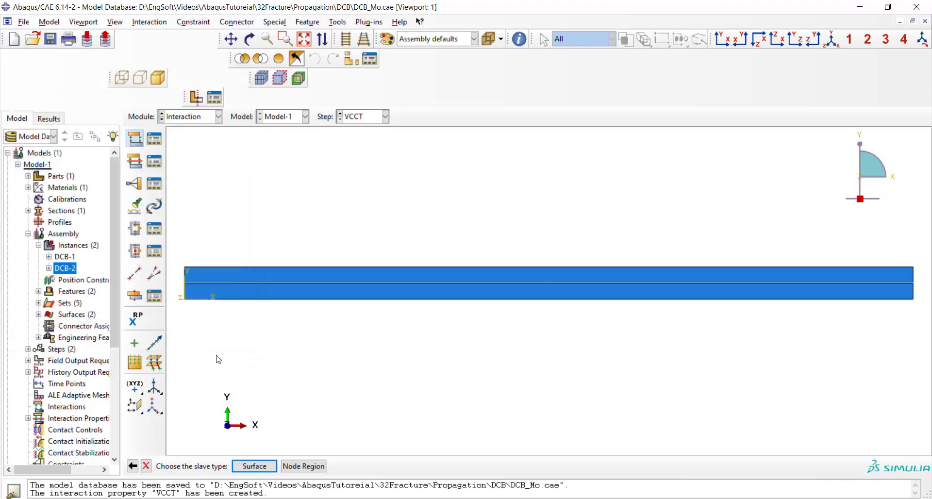
pyautogui.click(246, 466)
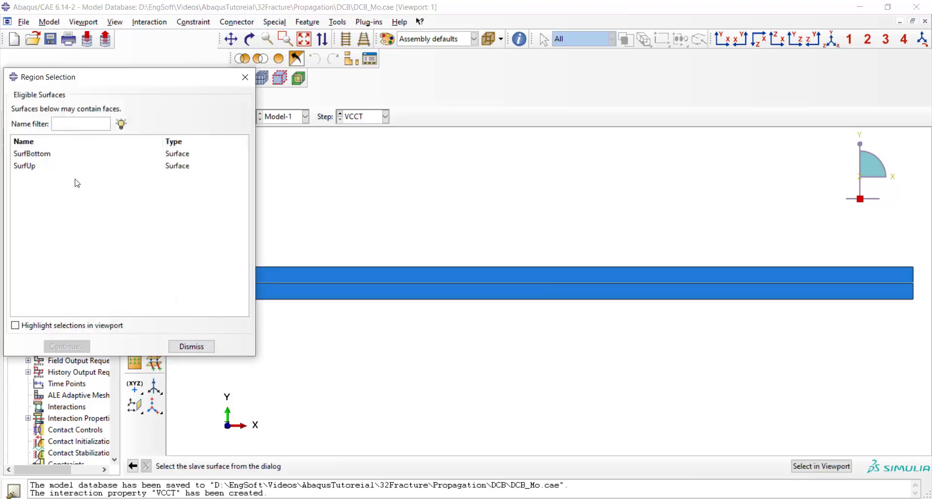
pyautogui.click(40, 154)
pyautogui.click(69, 347)
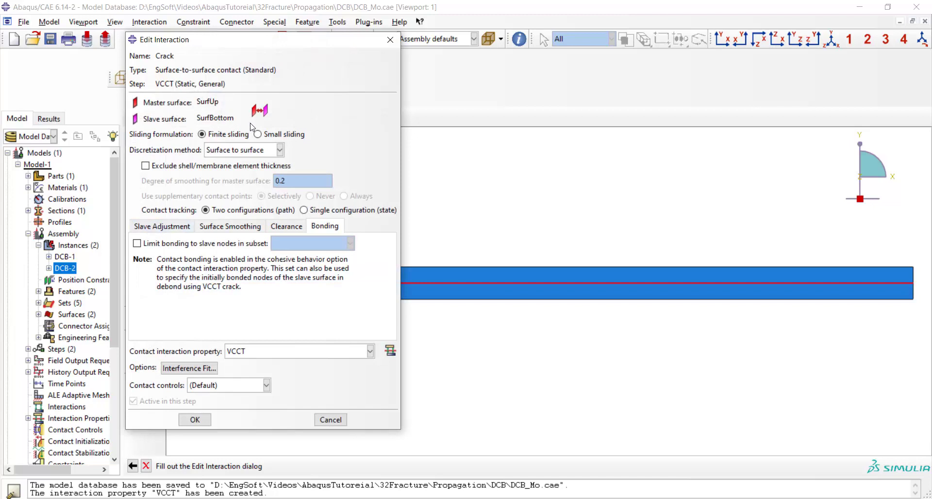
# Switch the Crack contact to small sliding with node-to-surface discretization
pyautogui.click(258, 134)
pyautogui.click(246, 153)
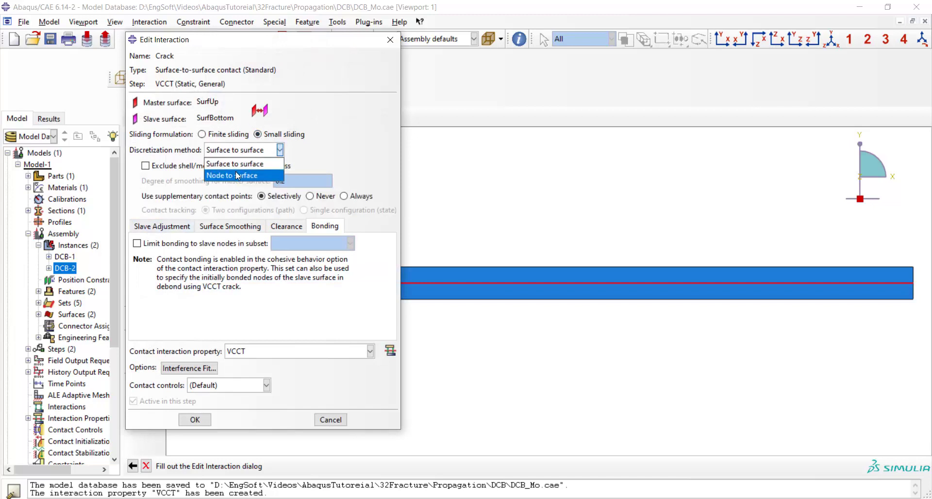
pyautogui.click(237, 173)
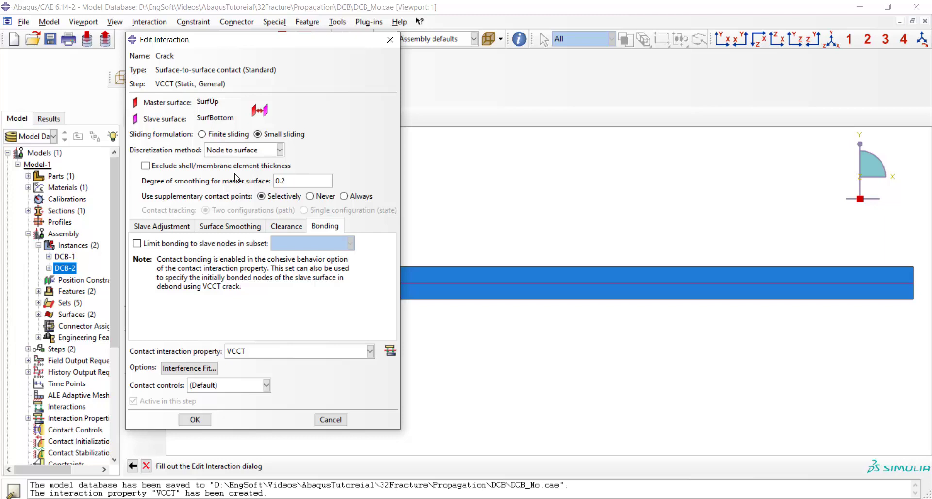
pyautogui.click(227, 226)
pyautogui.click(165, 226)
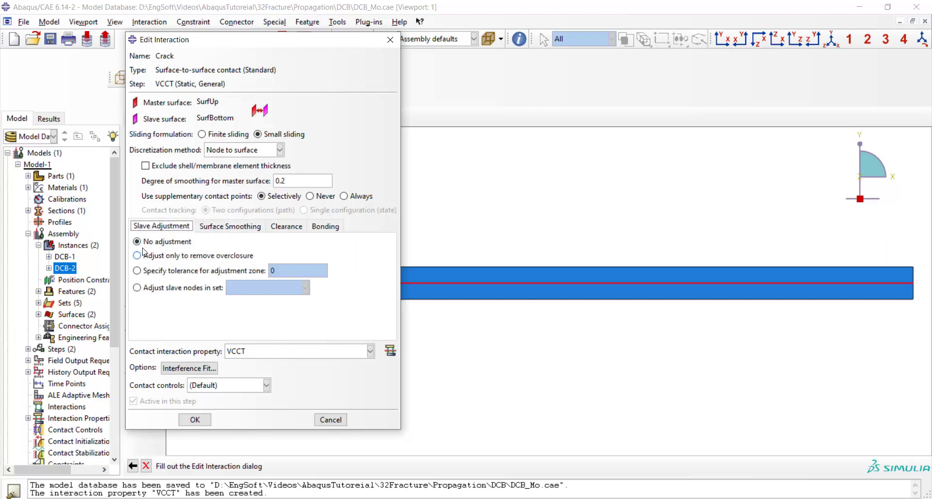
# Give the contact a uniform initial clearance of 1e-8 and limit bonding to set Bonded
pyautogui.click(286, 227)
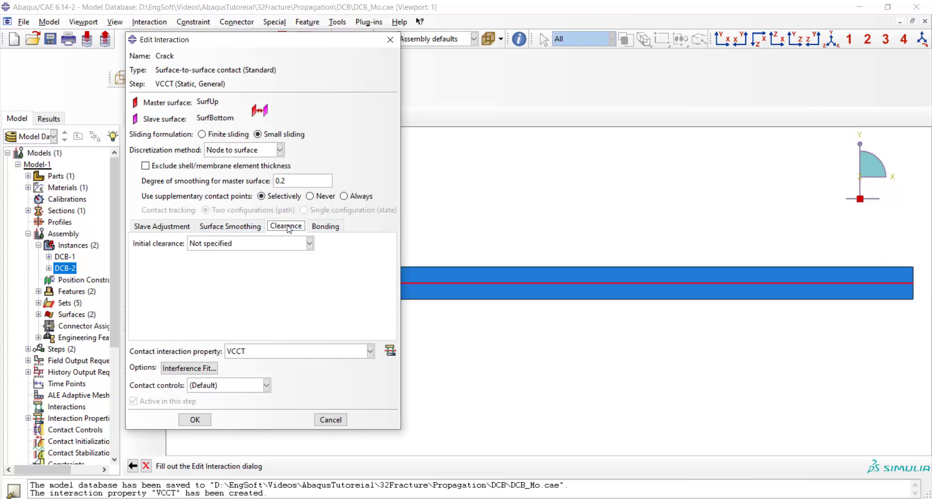
pyautogui.click(251, 243)
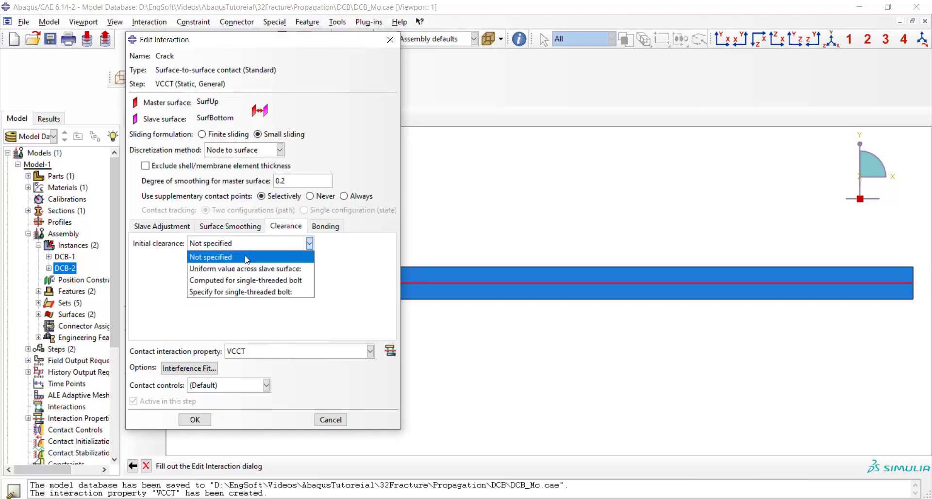
pyautogui.click(245, 268)
pyautogui.click(334, 243)
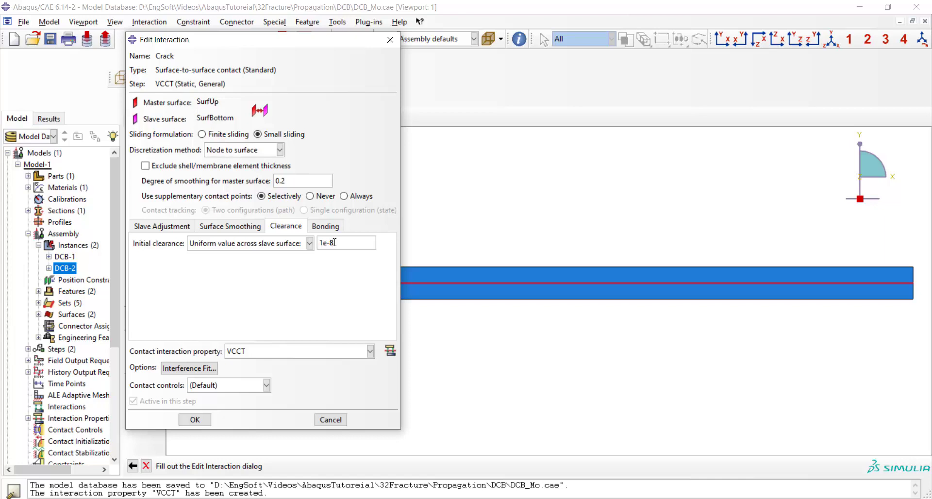
pyautogui.click(329, 227)
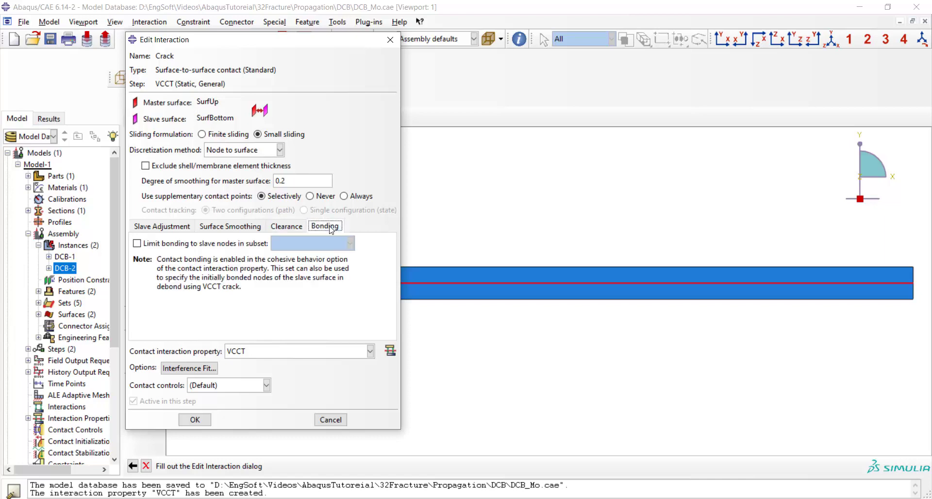
pyautogui.click(245, 244)
pyautogui.click(302, 244)
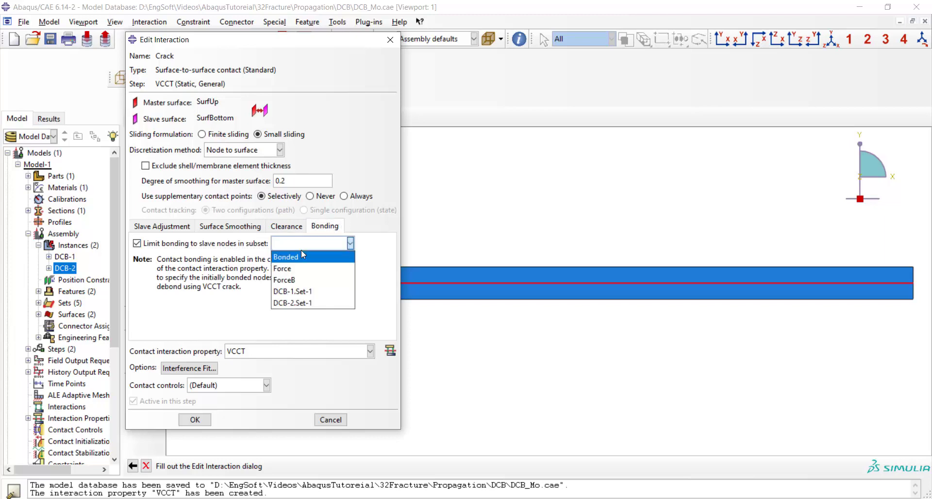
pyautogui.click(301, 256)
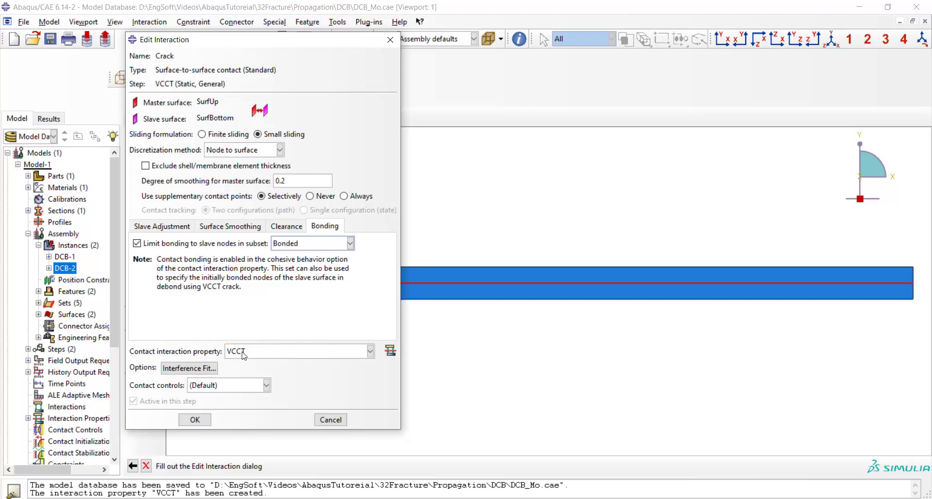
# Confirm the Crack interaction and start a Debond using VCCT crack named Crack
pyautogui.click(195, 419)
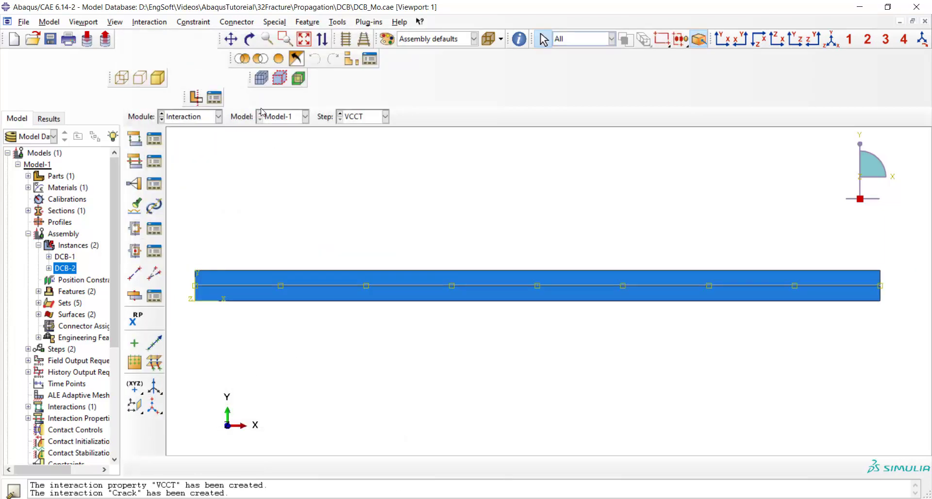
pyautogui.click(267, 23)
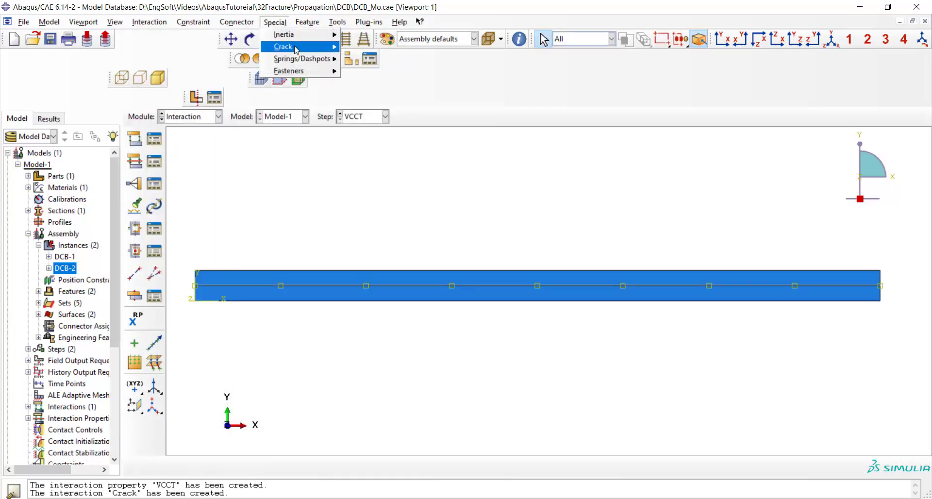
pyautogui.moveTo(308, 46)
pyautogui.click(367, 87)
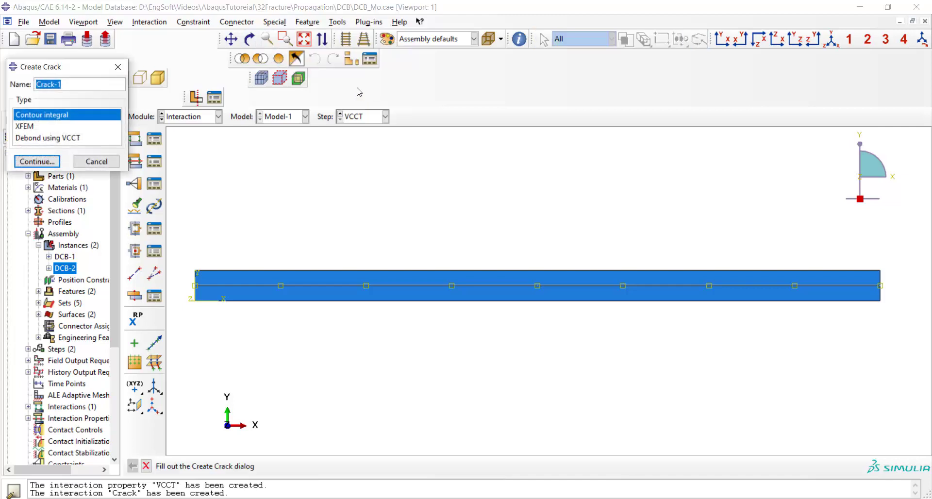
pyautogui.moveTo(82, 70); pyautogui.dragTo(141, 75)
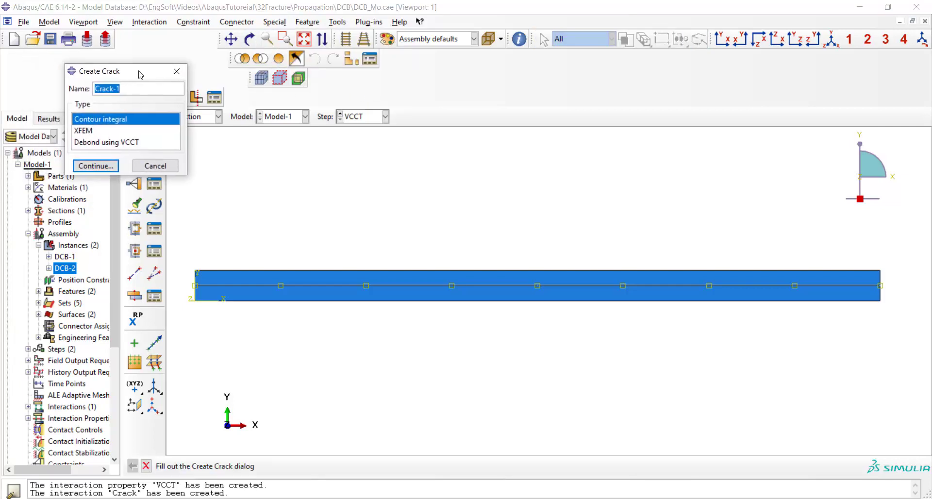
pyautogui.click(109, 143)
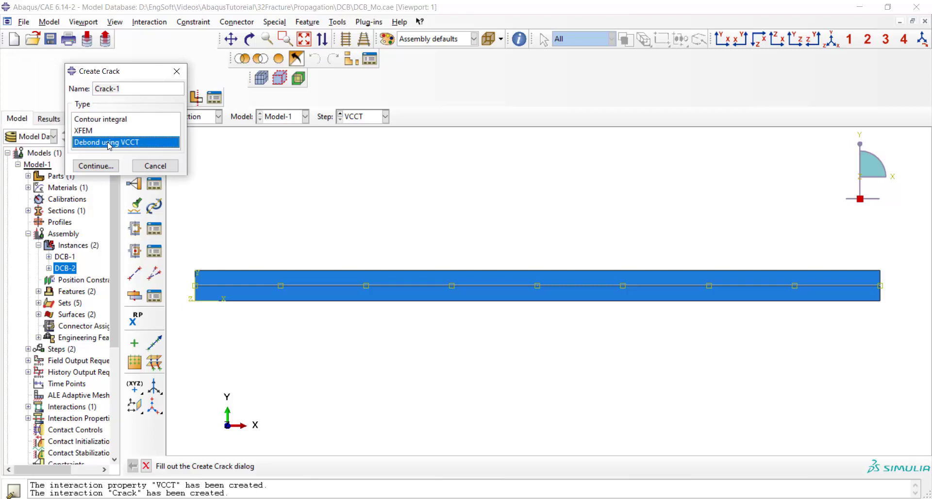
pyautogui.click(126, 89)
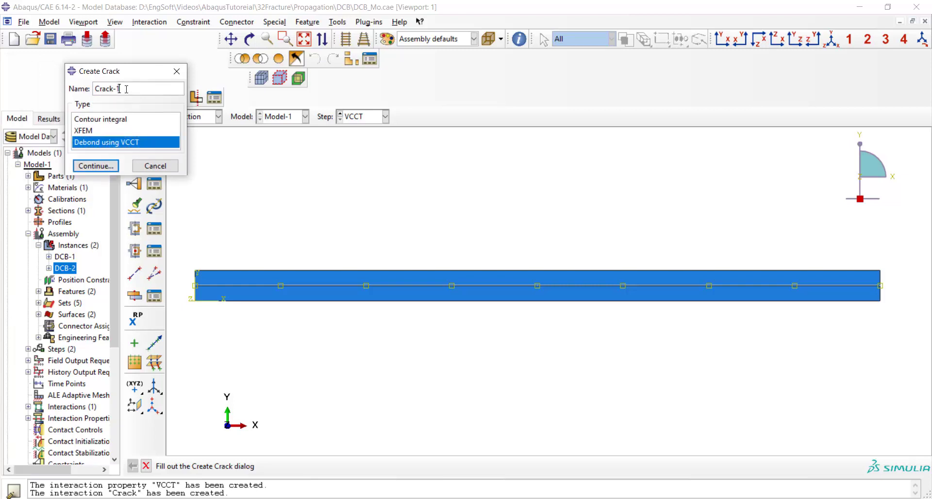
pyautogui.click(95, 166)
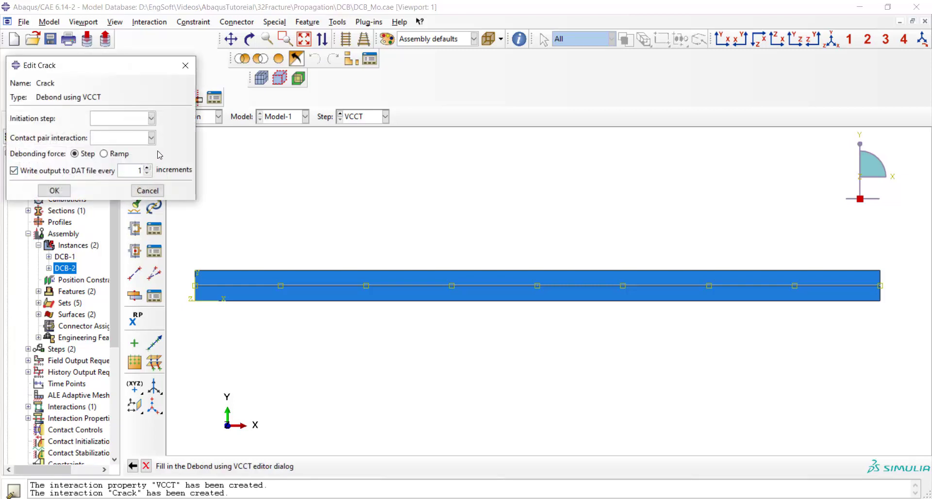
# Set the crack's initiation step to VCCT and its contact pair to Crack
pyautogui.click(113, 118)
pyautogui.click(108, 129)
pyautogui.click(117, 138)
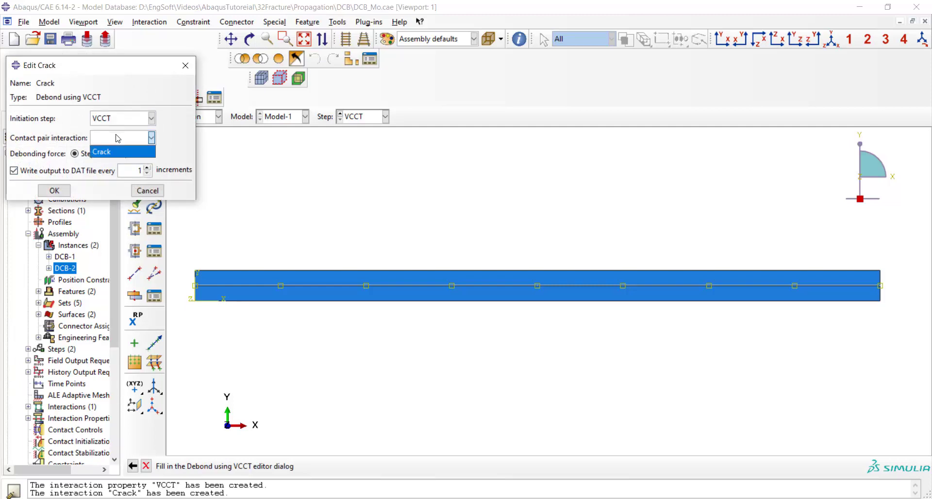
pyautogui.click(114, 150)
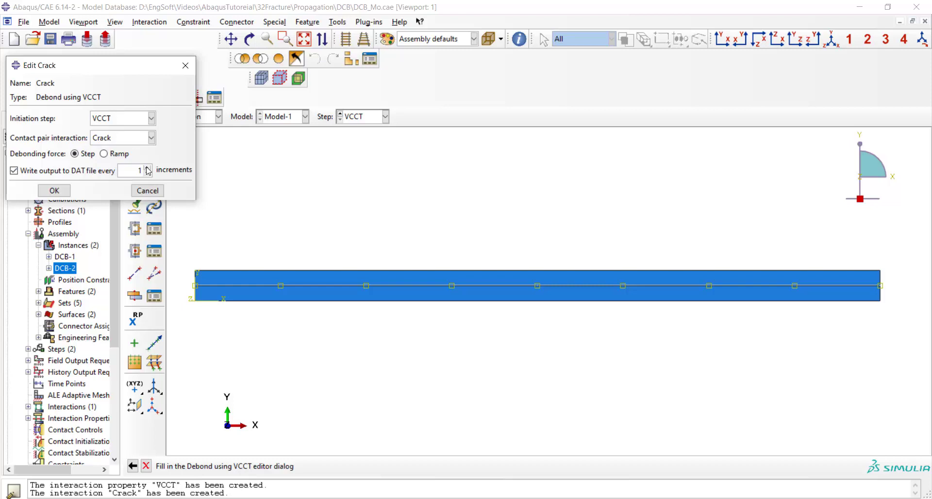
pyautogui.click(61, 191)
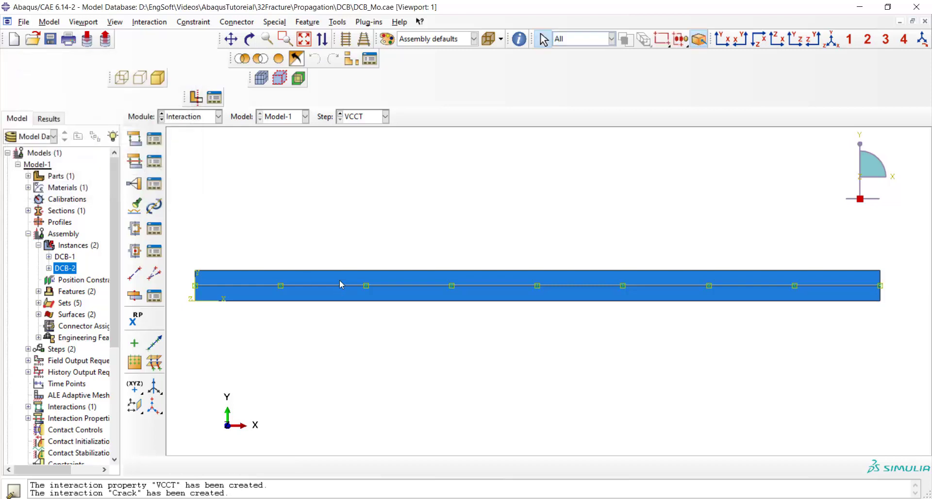
# In the Load module, create PINNED boundary condition Fix on the beams' right-end edges
pyautogui.click(193, 118)
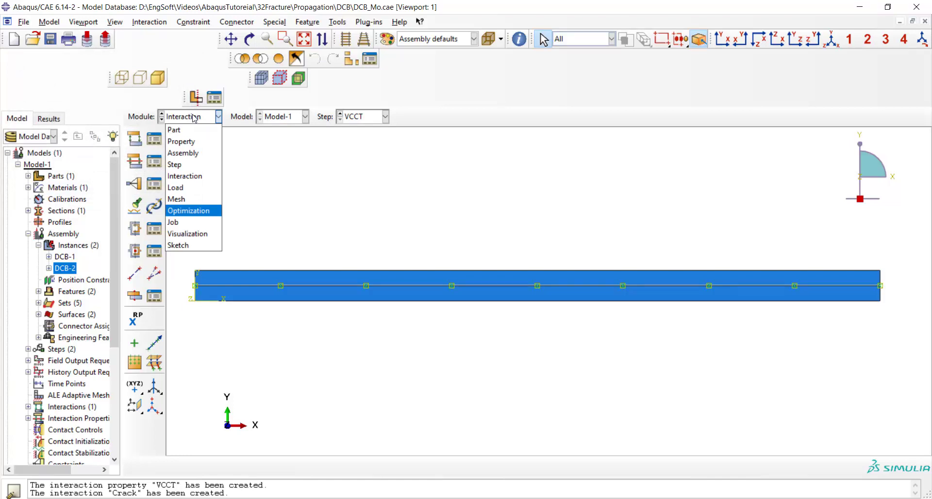
pyautogui.click(184, 188)
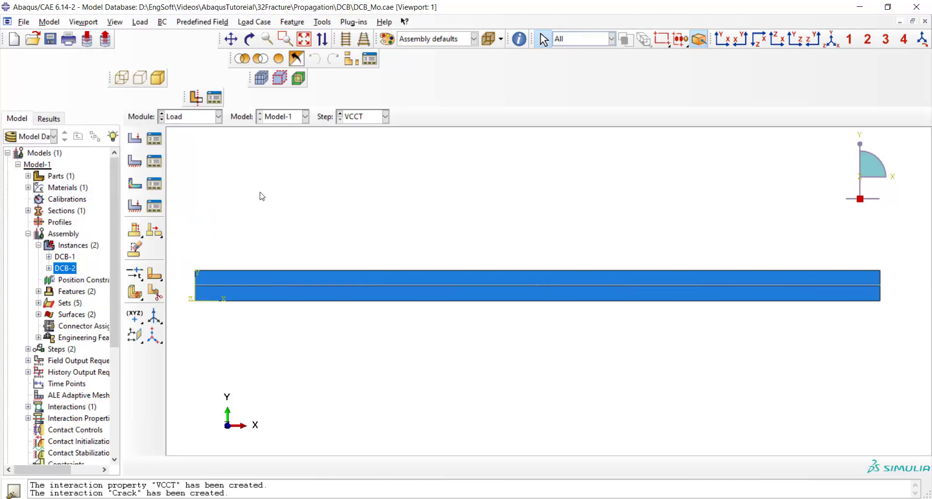
pyautogui.click(135, 161)
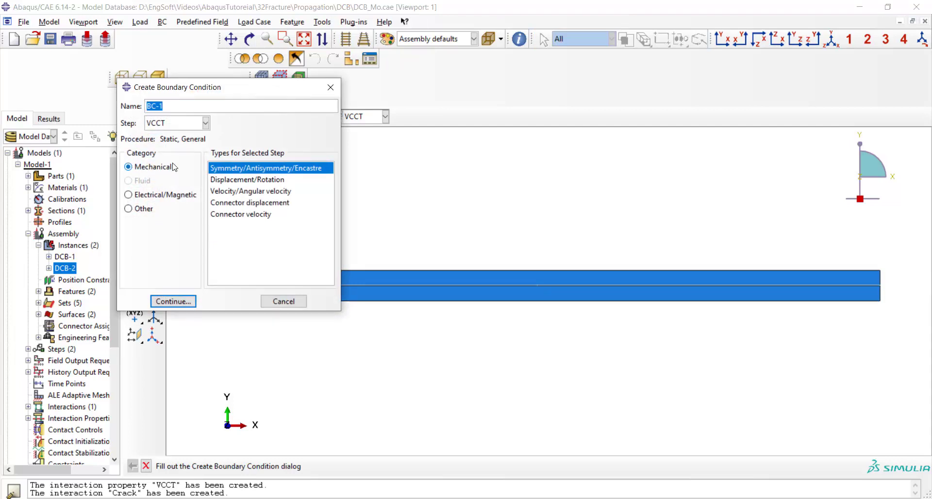
pyautogui.write('Fix')
pyautogui.click(173, 301)
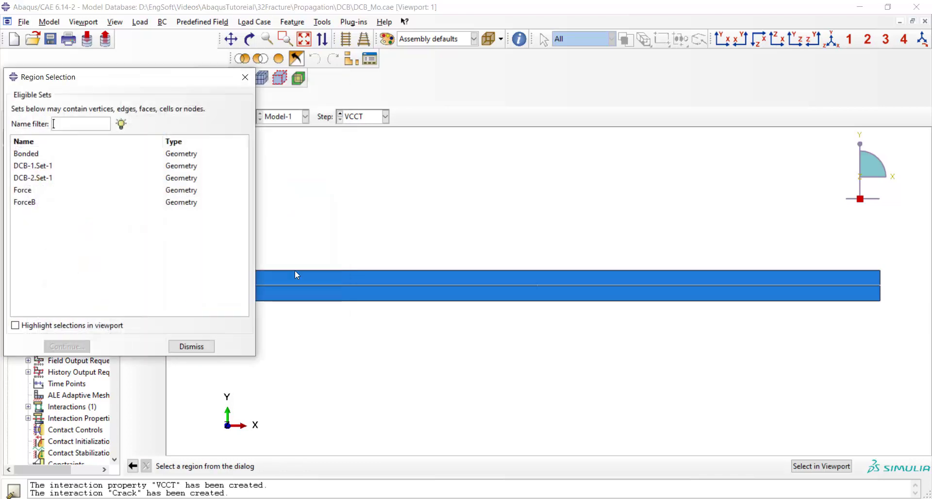
pyautogui.click(192, 347)
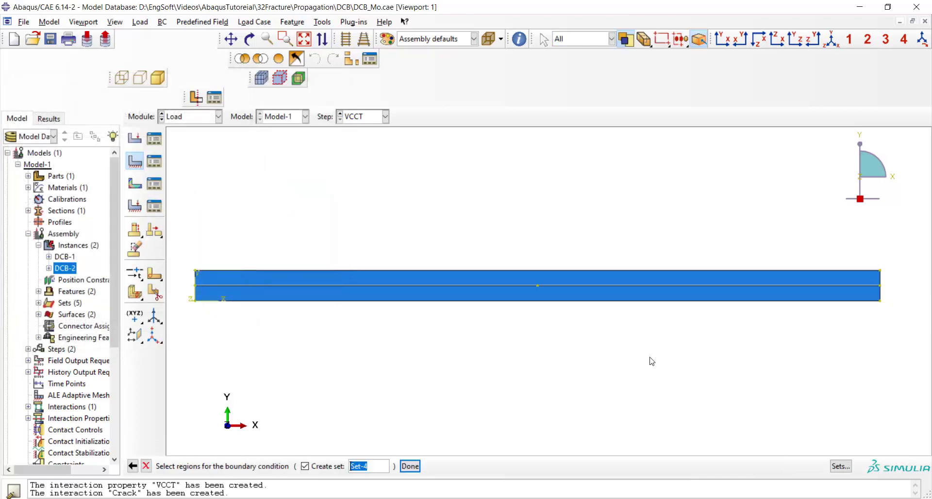
pyautogui.keyDown('shift'); pyautogui.click(880, 295); pyautogui.keyUp('shift')
pyautogui.click(407, 464)
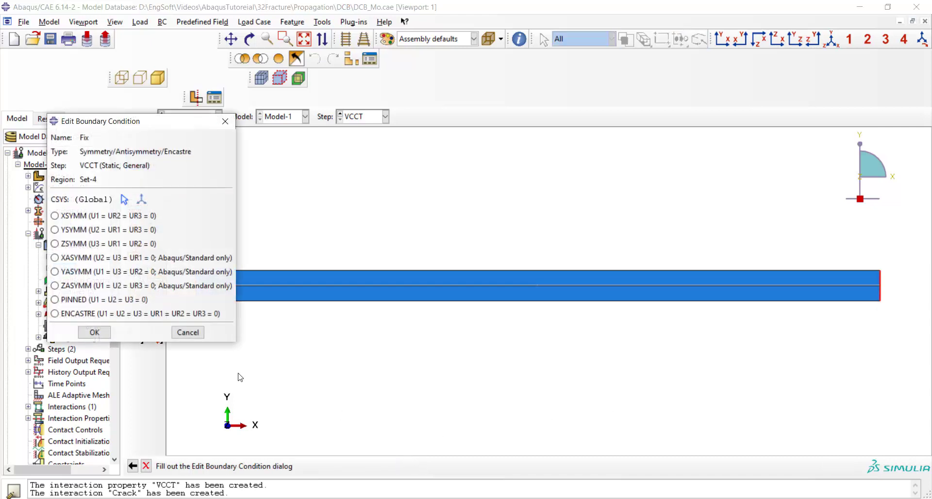
pyautogui.click(55, 300)
pyautogui.click(94, 332)
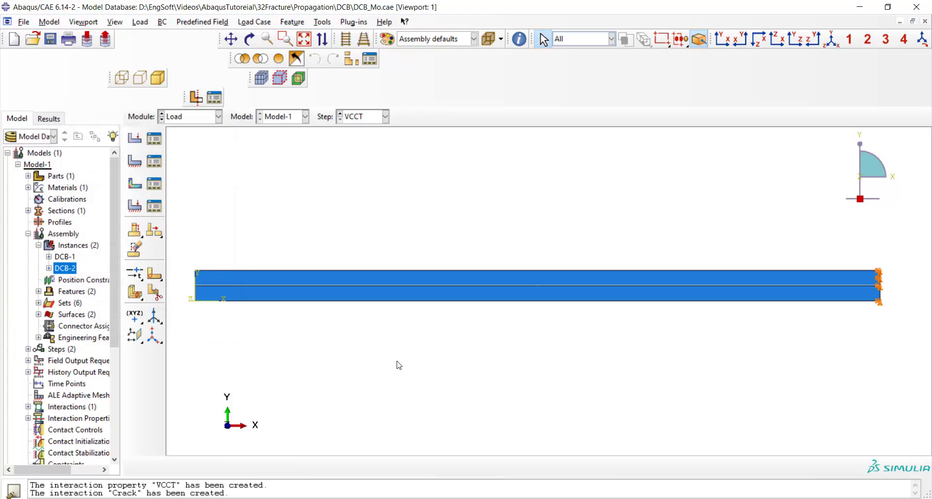
# Create displacement boundary condition MoveUp on set Force with U2 = 0.2
pyautogui.scroll(-3, 182, 285)
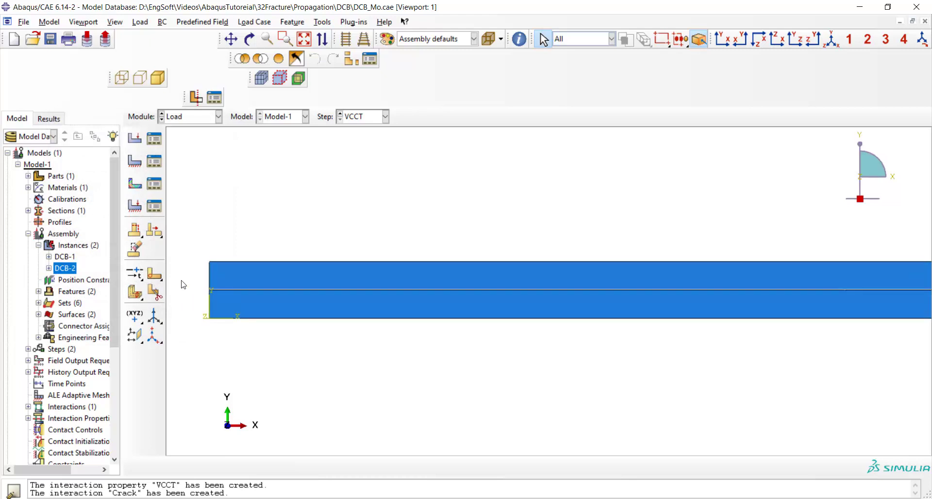
pyautogui.click(134, 160)
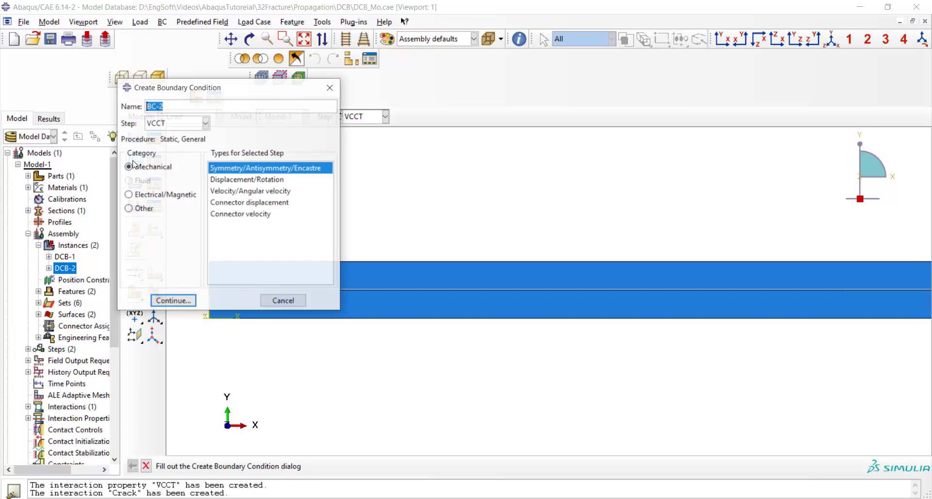
pyautogui.write('MoveUp')
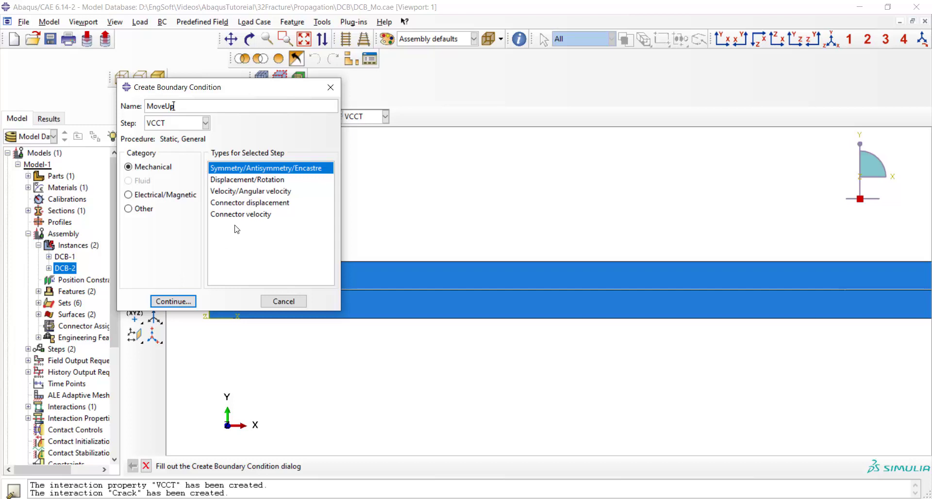
pyautogui.click(245, 179)
pyautogui.click(167, 300)
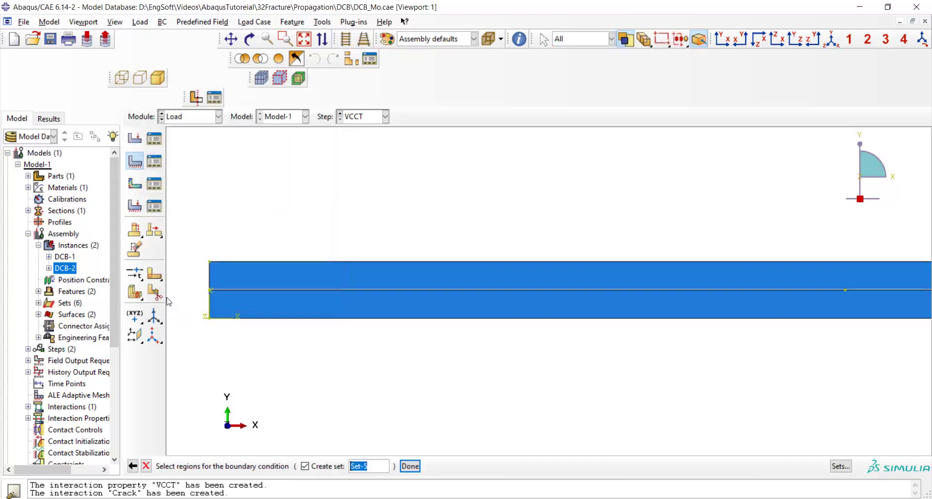
pyautogui.click(841, 465)
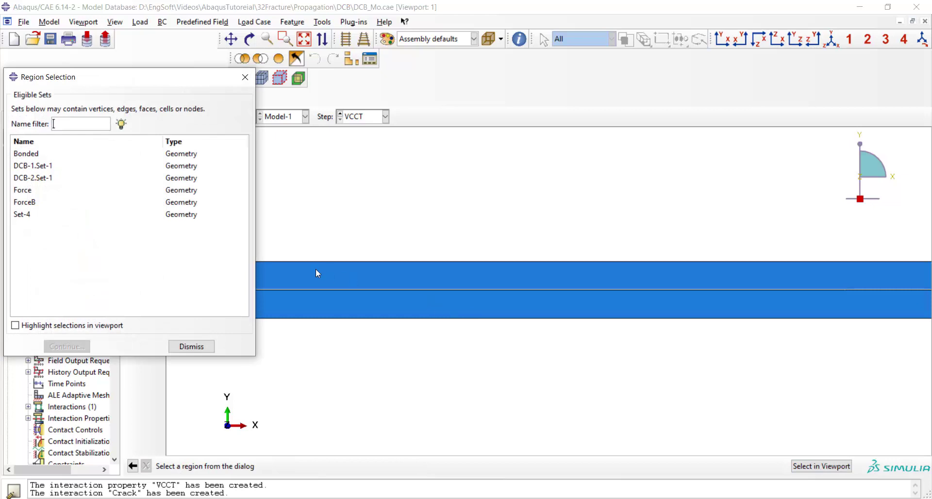
pyautogui.click(34, 192)
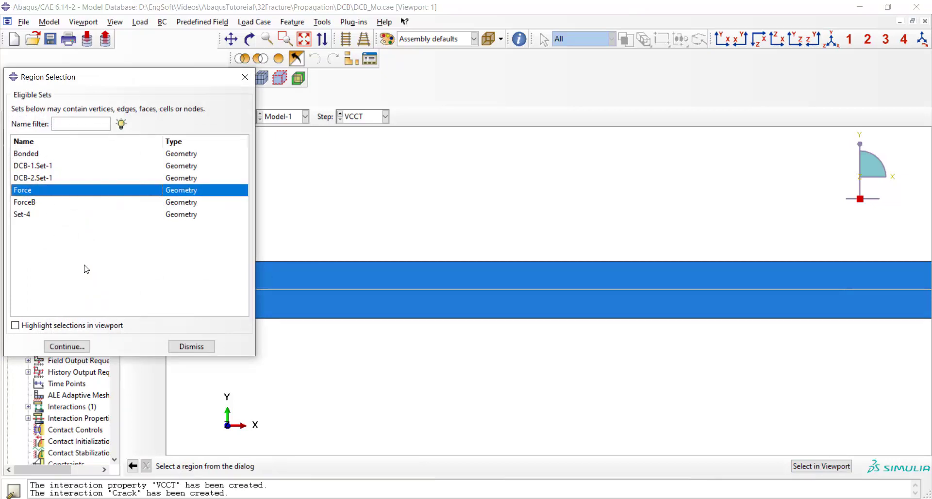
pyautogui.click(66, 346)
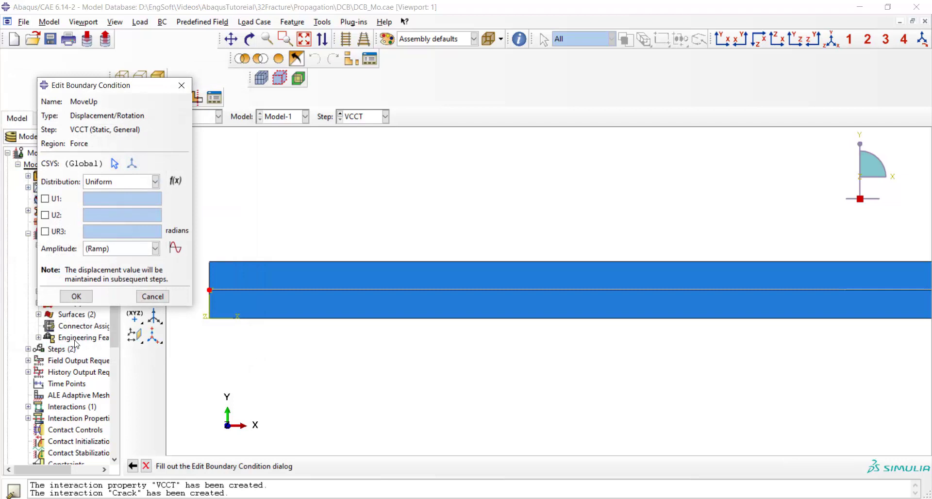
pyautogui.click(55, 216)
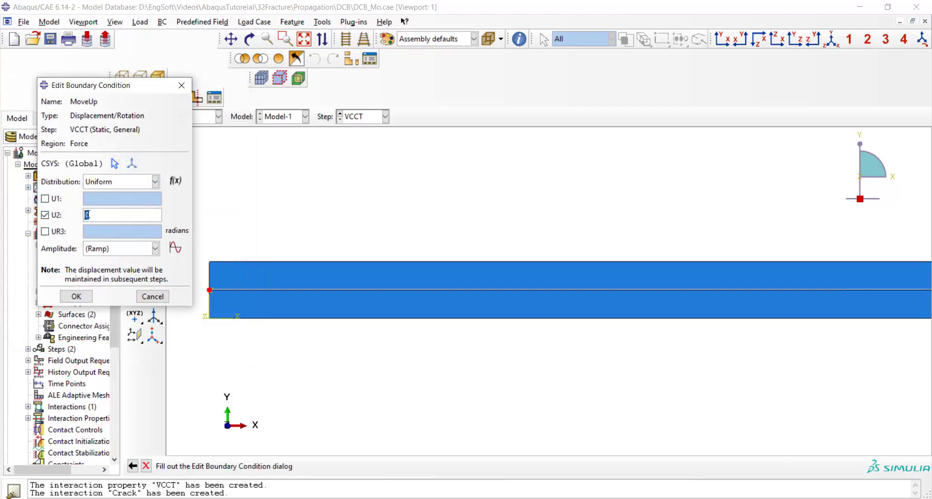
pyautogui.write('0.2')
pyautogui.click(76, 296)
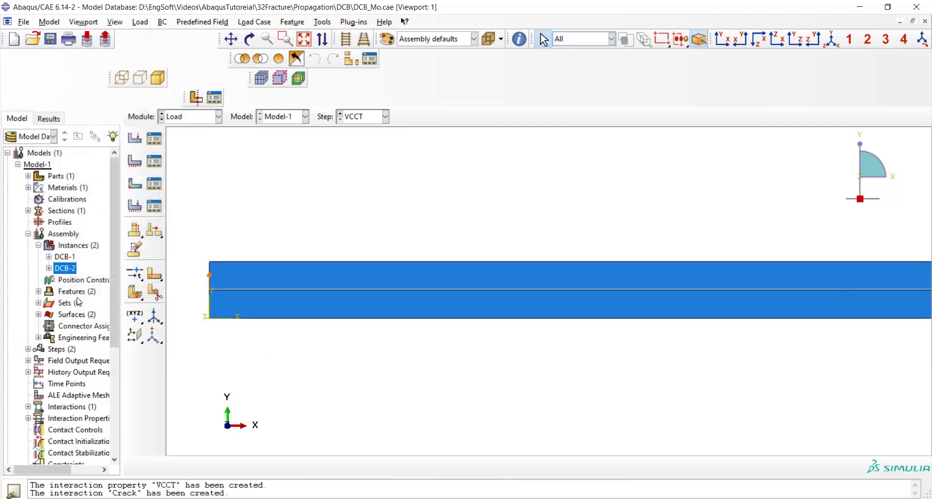
# Create a third displacement boundary condition on set ForceB with U2 = -0.2
pyautogui.click(134, 161)
pyautogui.write('M')
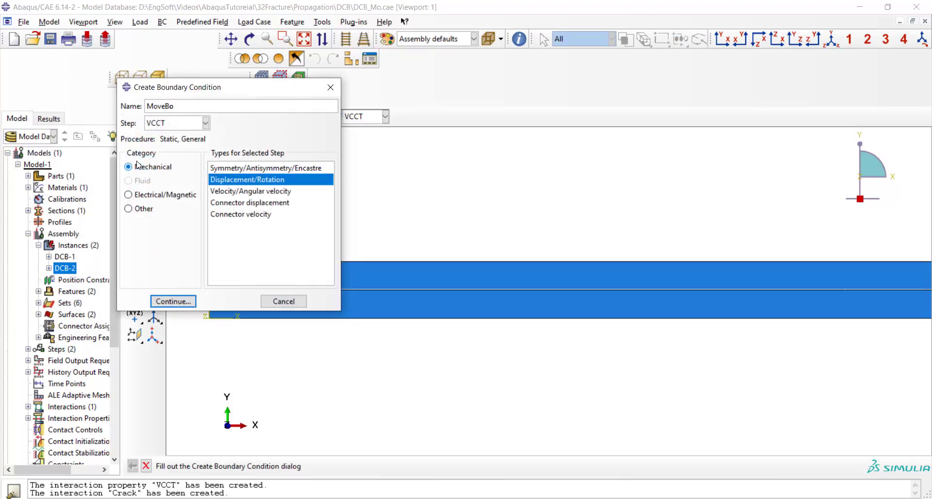
pyautogui.write('oveBc')
pyautogui.click(175, 301)
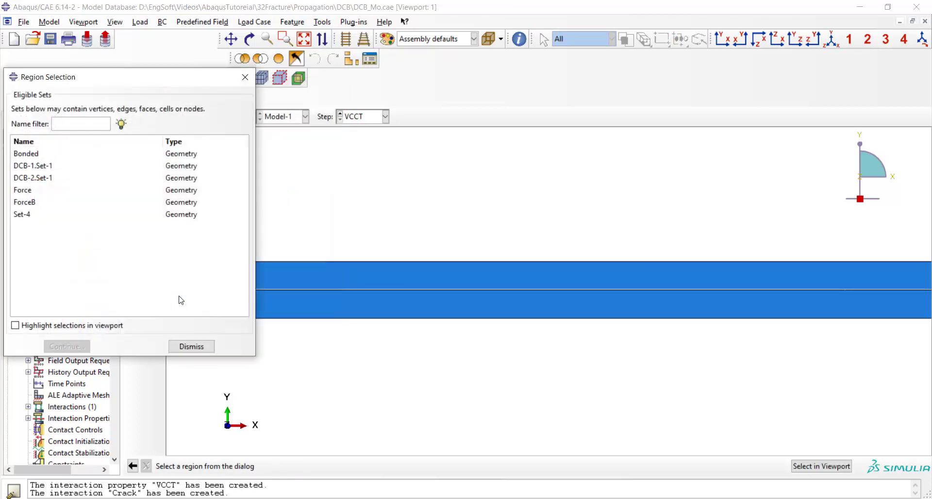
pyautogui.click(38, 202)
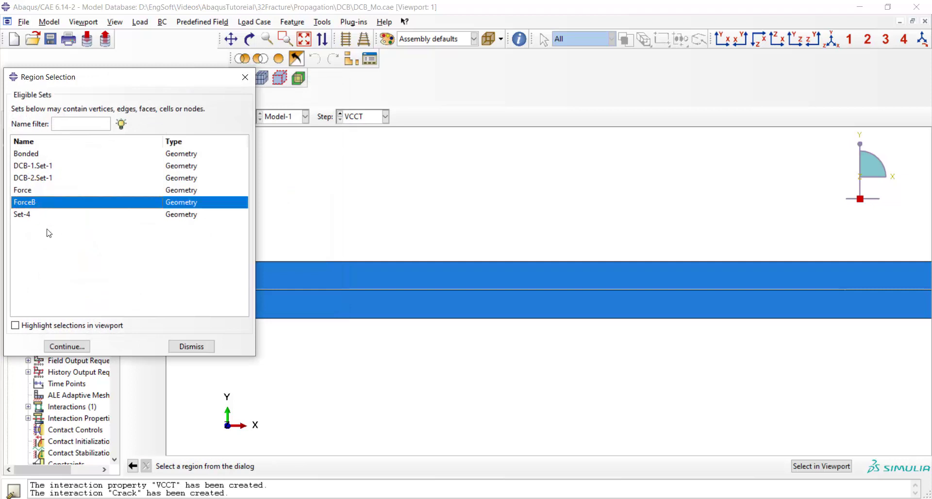
pyautogui.click(67, 346)
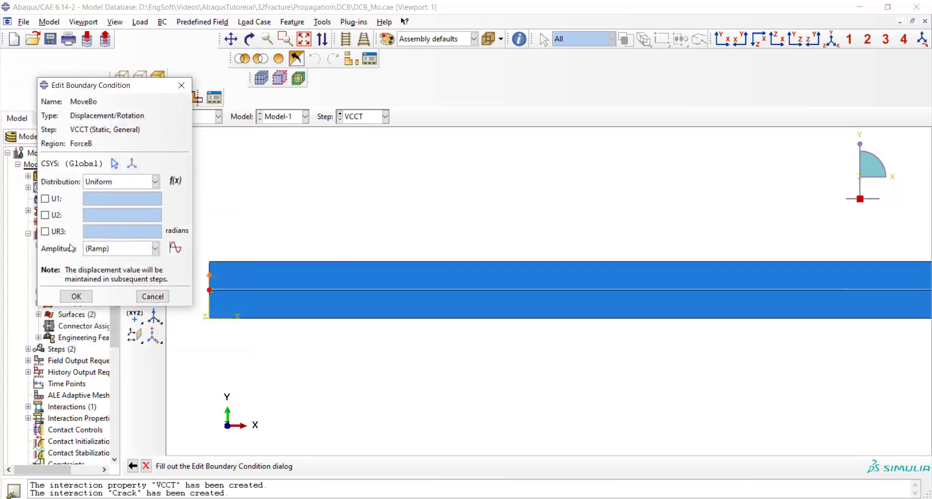
pyautogui.click(45, 215)
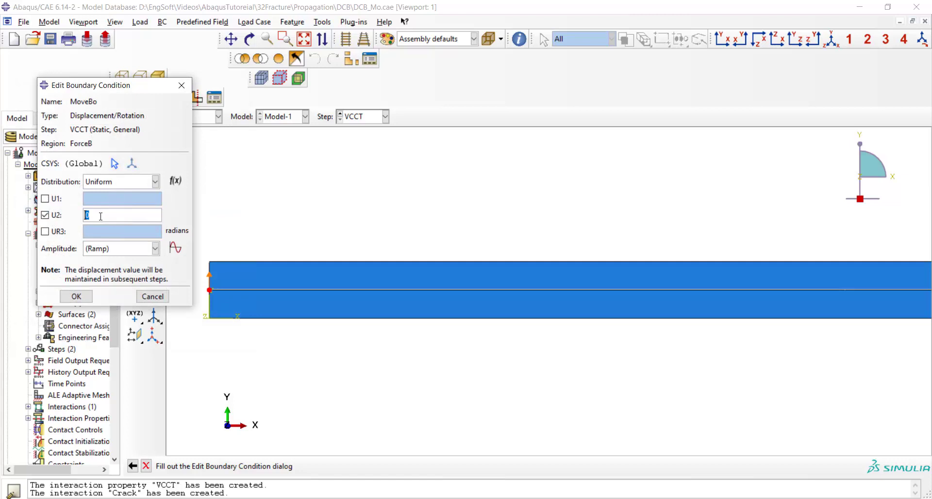
pyautogui.write('-0.2')
pyautogui.click(77, 296)
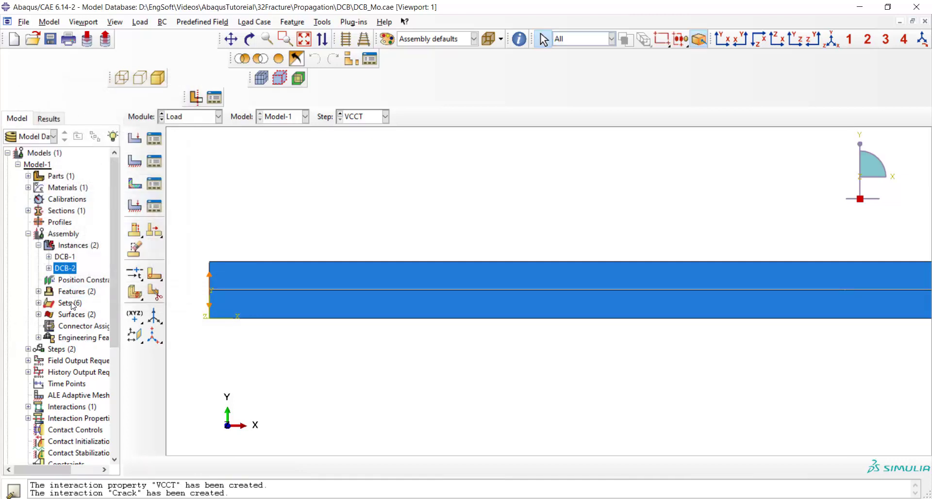
pyautogui.scroll(-3, 231, 349)
# In the Mesh module, assign Quad, Structured mesh controls to the whole beam
pyautogui.click(218, 116)
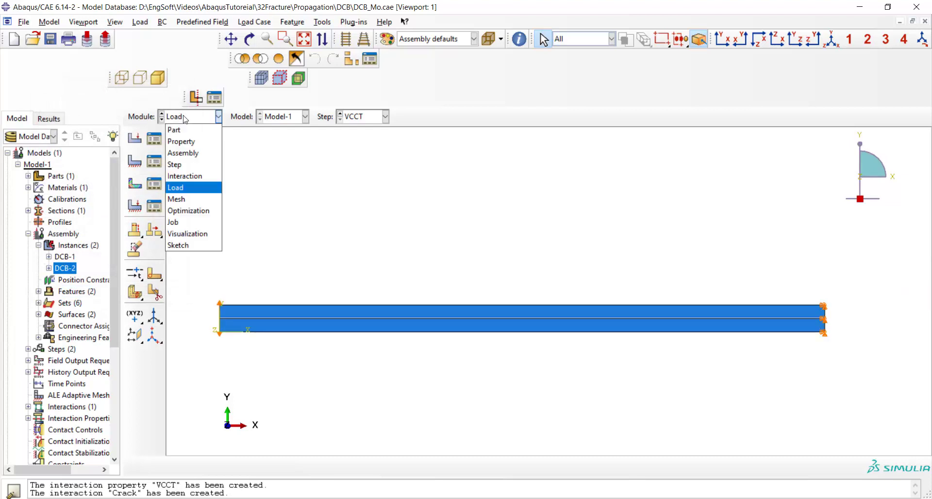
pyautogui.click(186, 199)
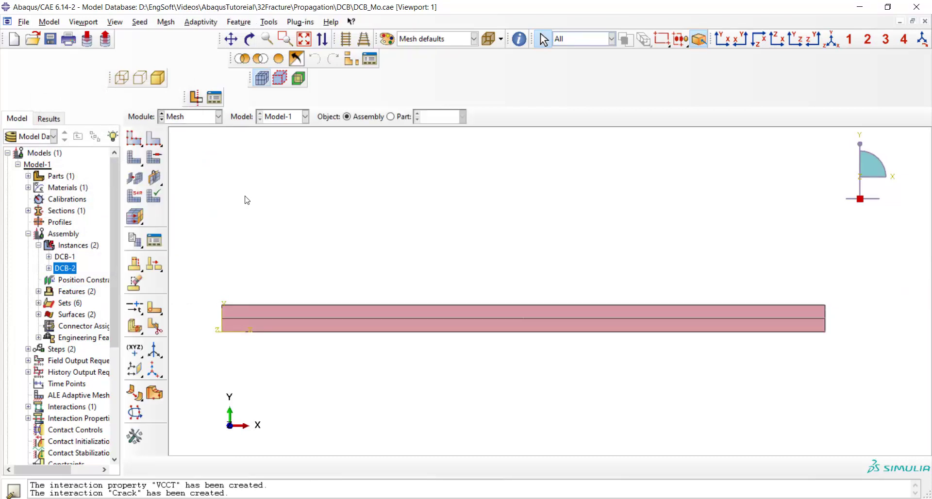
pyautogui.click(154, 157)
pyautogui.moveTo(364, 262); pyautogui.dragTo(347, 350)
pyautogui.click(404, 466)
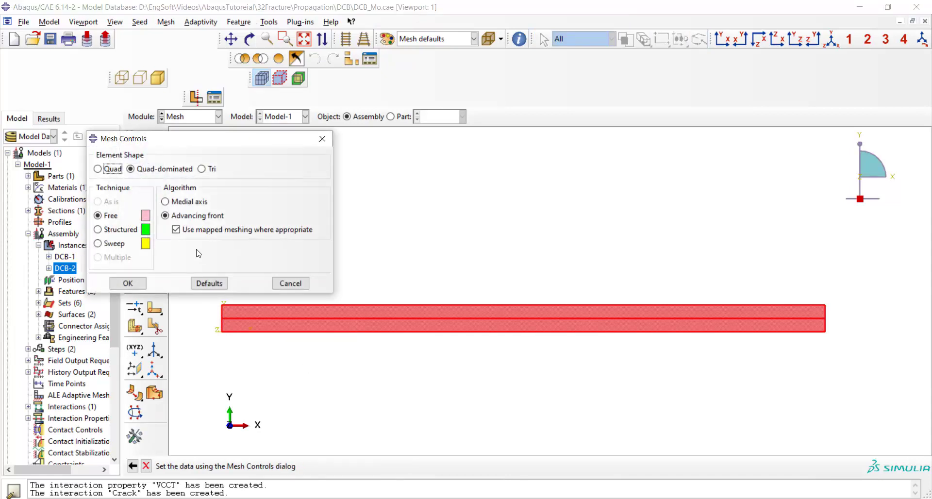
pyautogui.click(99, 169)
pyautogui.click(108, 231)
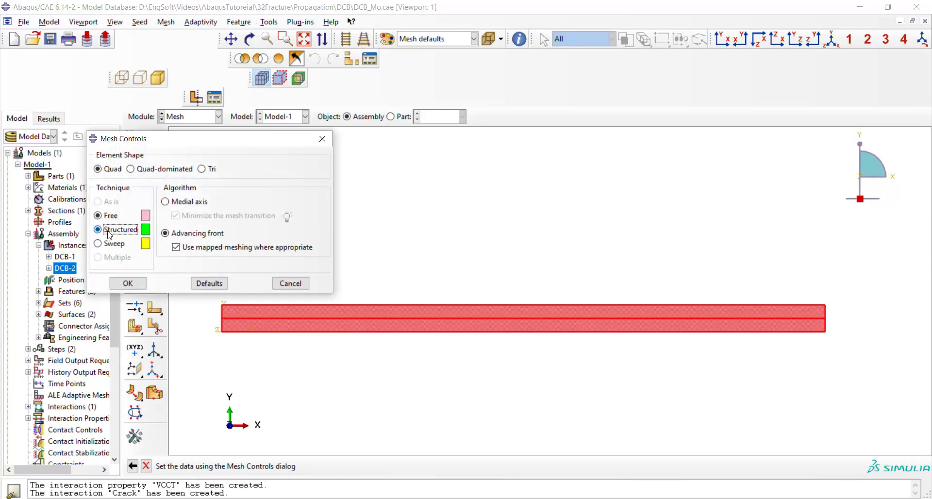
pyautogui.click(128, 283)
pyautogui.click(134, 196)
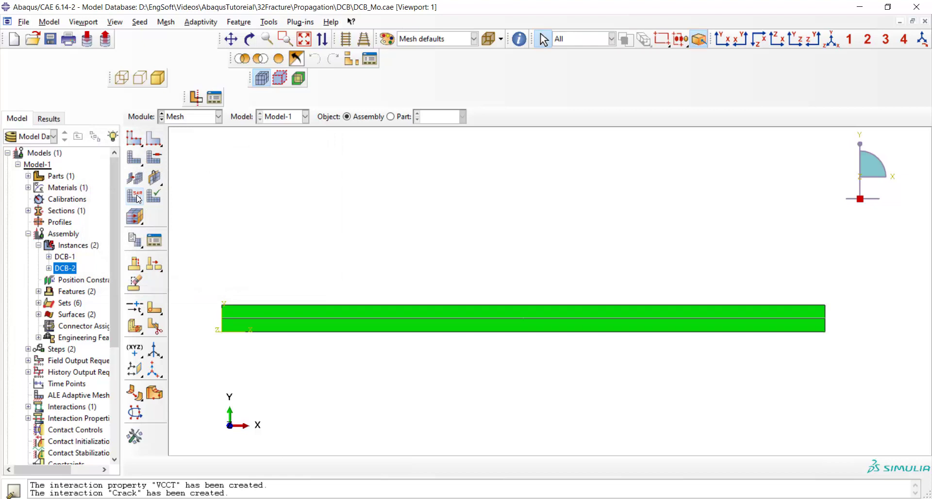
# Assign plane-strain CPE4R element type to both beam faces
pyautogui.click(136, 197)
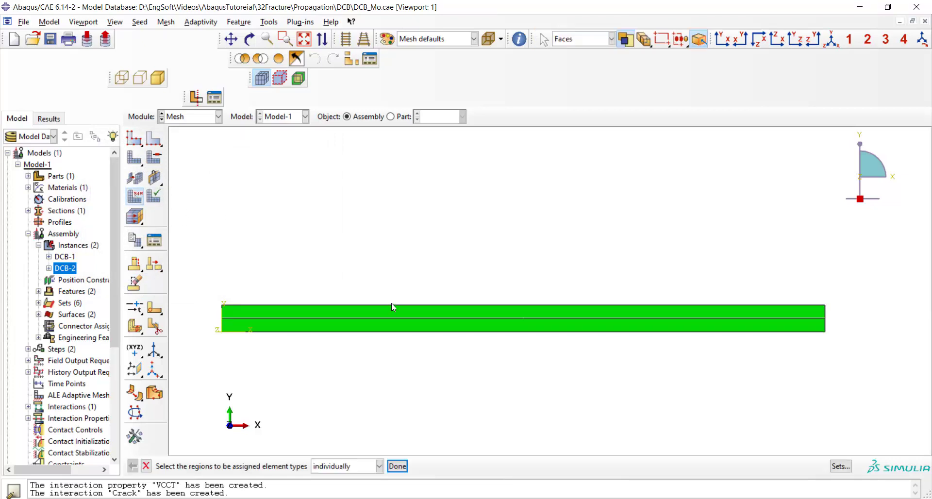
pyautogui.moveTo(393, 300); pyautogui.dragTo(362, 360)
pyautogui.click(397, 466)
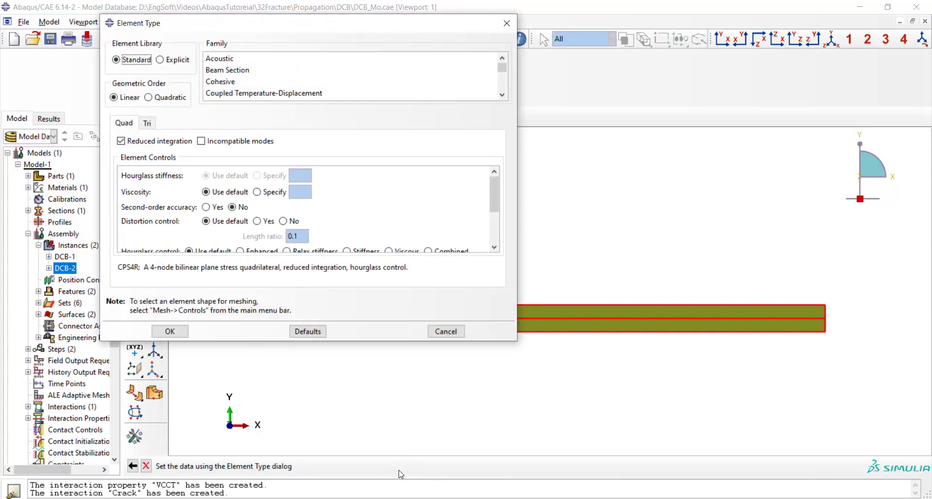
pyautogui.scroll(-5, 309, 91)
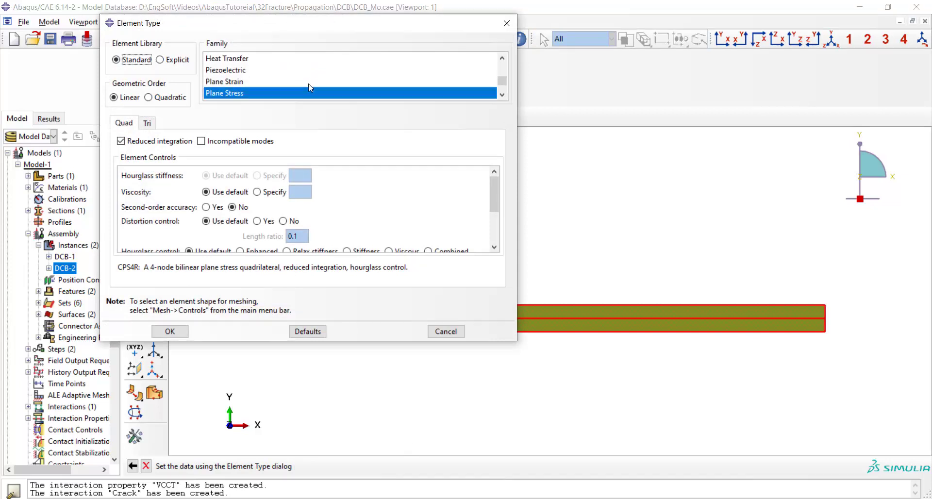
pyautogui.click(240, 82)
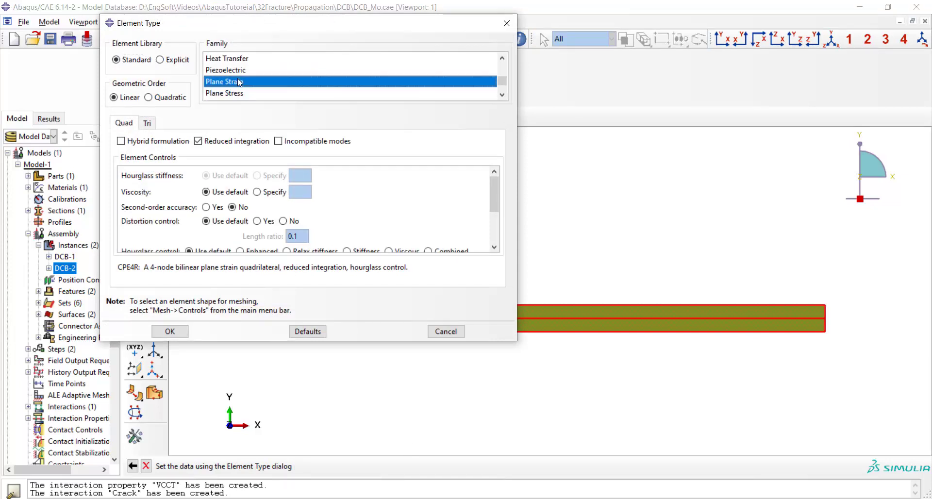
pyautogui.click(170, 331)
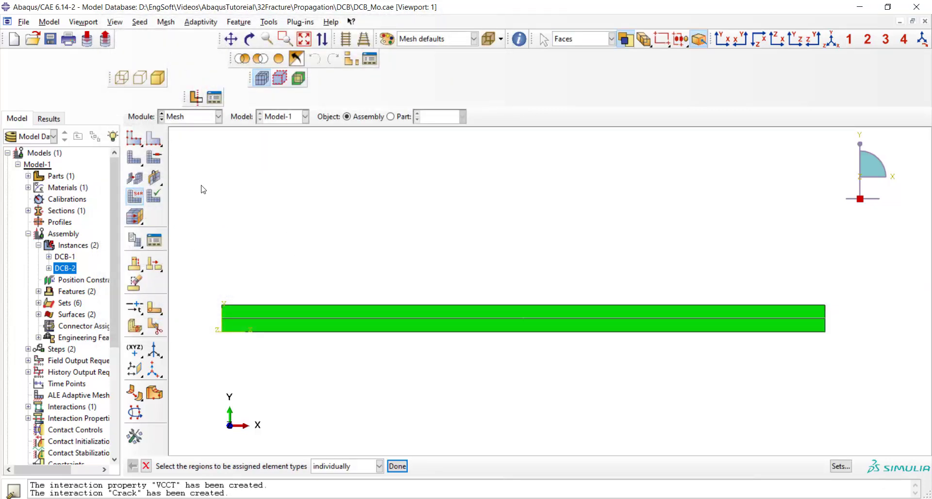
# Seed the part instances with a global seed size
pyautogui.click(130, 139)
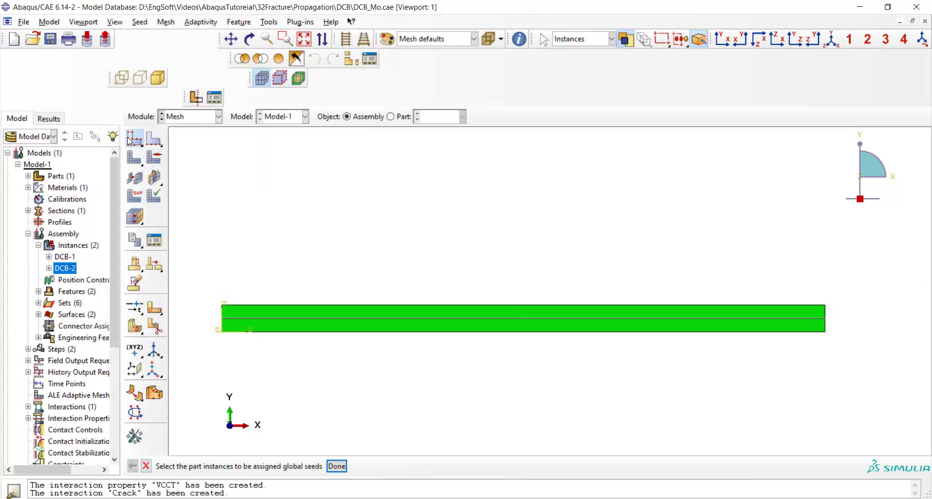
pyautogui.click(313, 303)
pyautogui.click(336, 466)
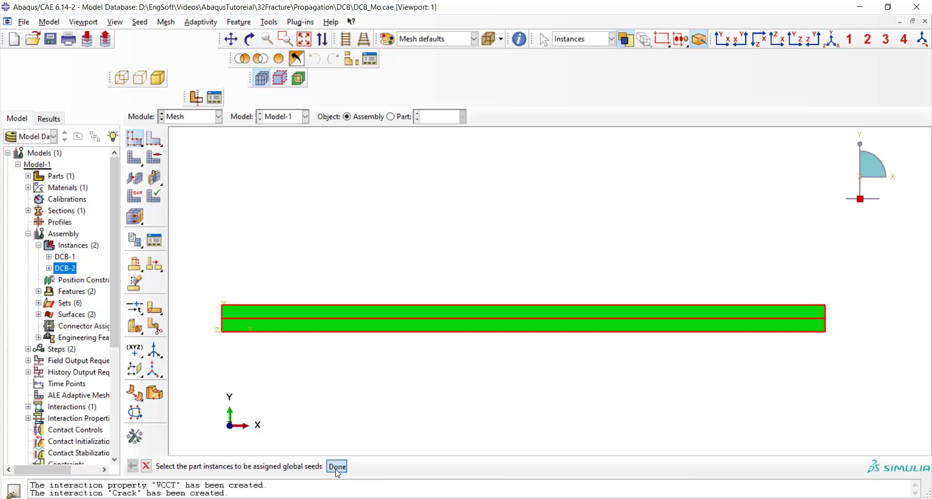
pyautogui.moveTo(137, 221); pyautogui.dragTo(143, 220)
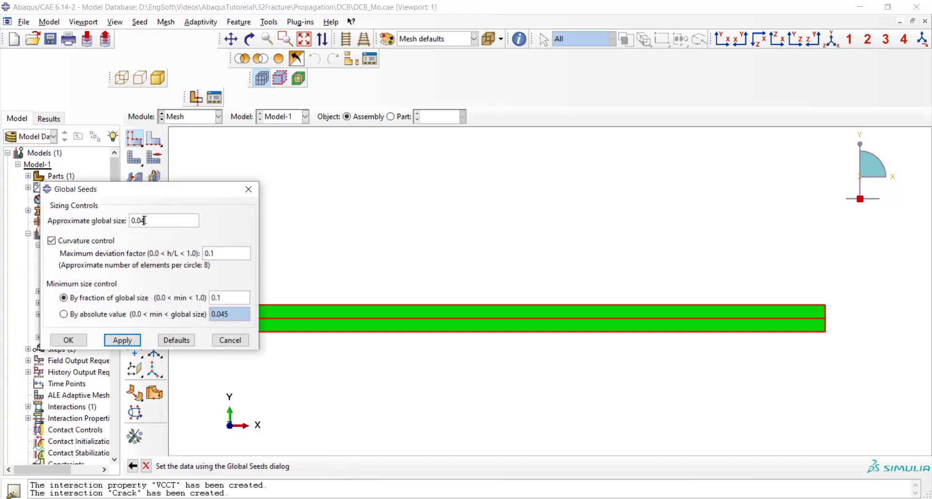
pyautogui.click(76, 336)
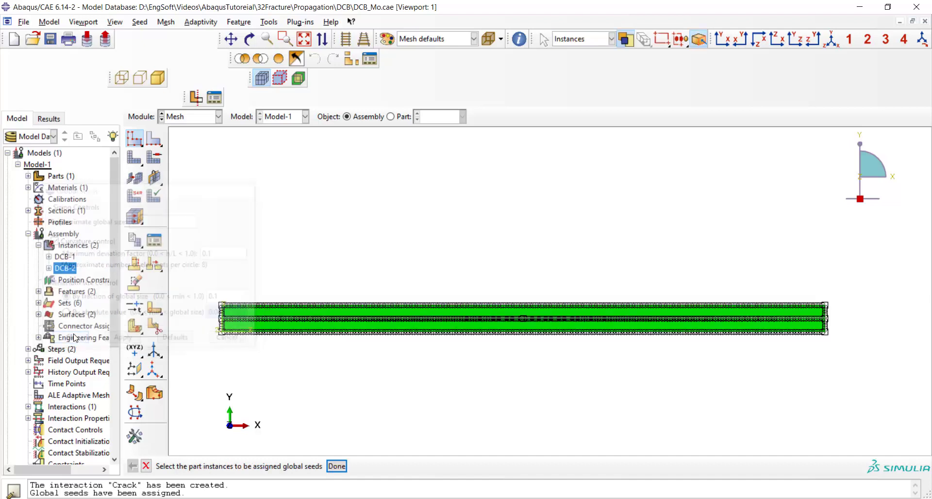
pyautogui.scroll(-5, 205, 313)
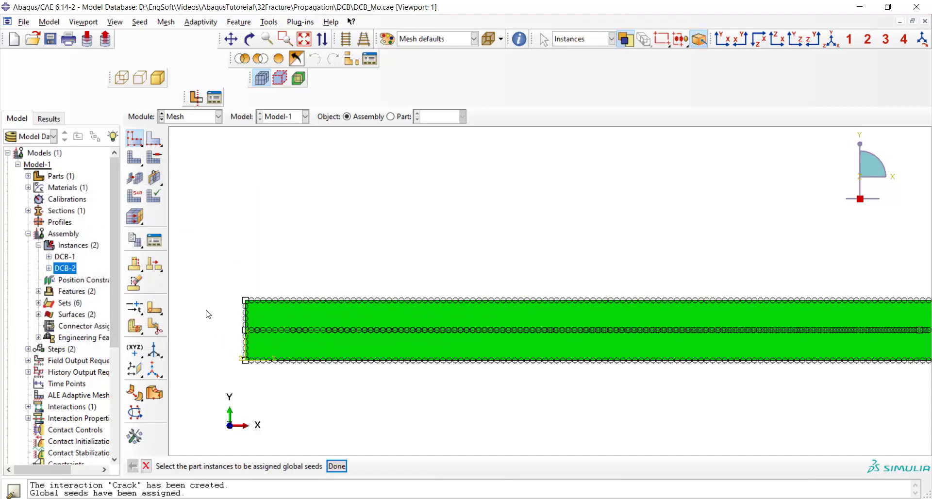
pyautogui.click(332, 466)
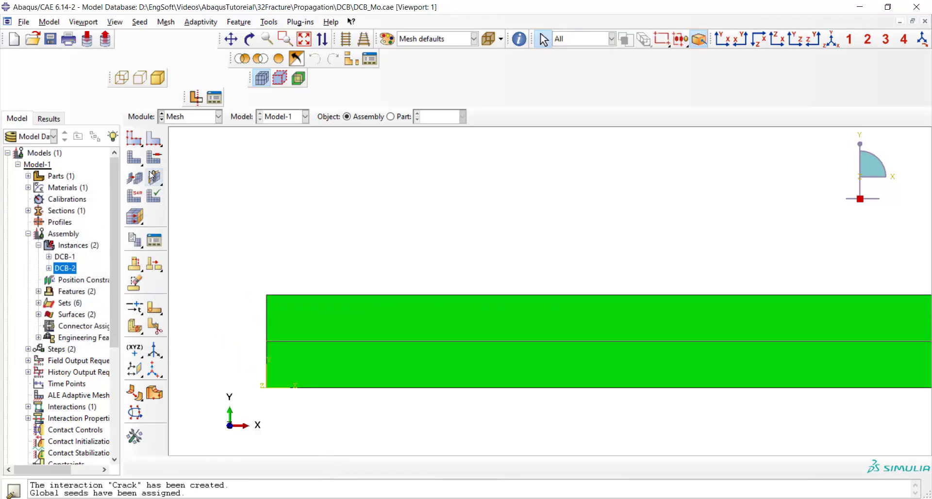
# Mesh both DCB instances, producing 1130 and 1125 elements
pyautogui.click(134, 156)
pyautogui.moveTo(375, 287); pyautogui.dragTo(362, 432)
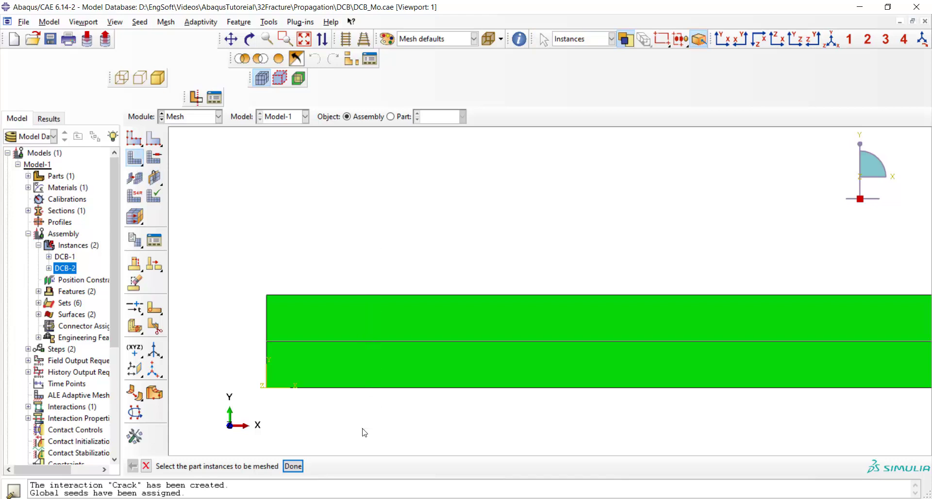
pyautogui.click(293, 466)
pyautogui.click(294, 466)
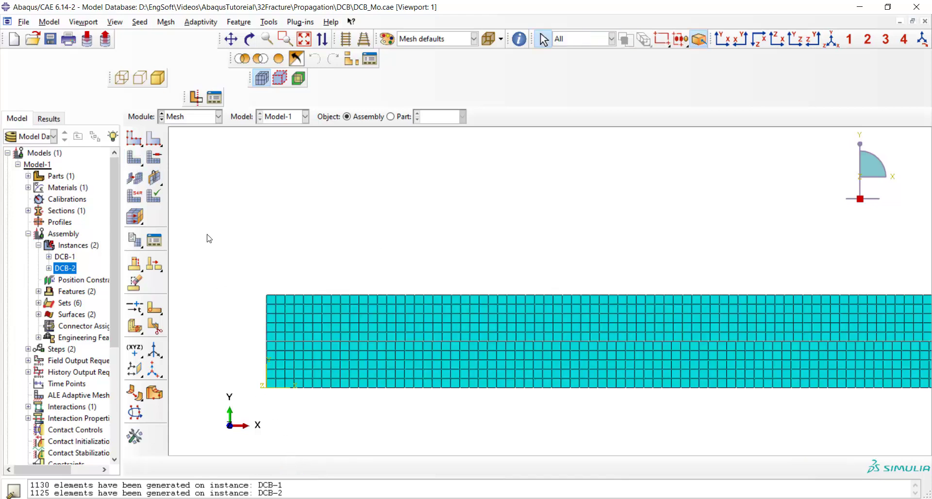
pyautogui.click(180, 116)
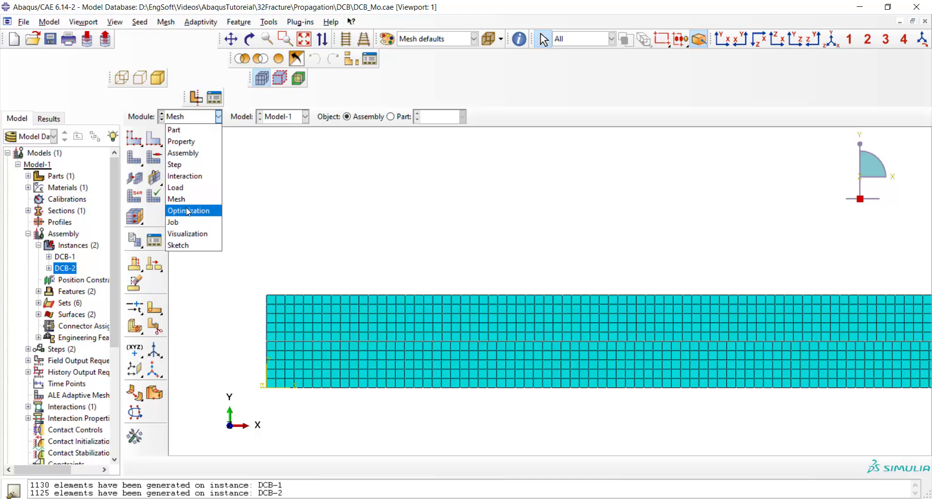
# Create and submit job CrackProp, then open its CrackProp.odb results
pyautogui.click(175, 222)
pyautogui.click(155, 101)
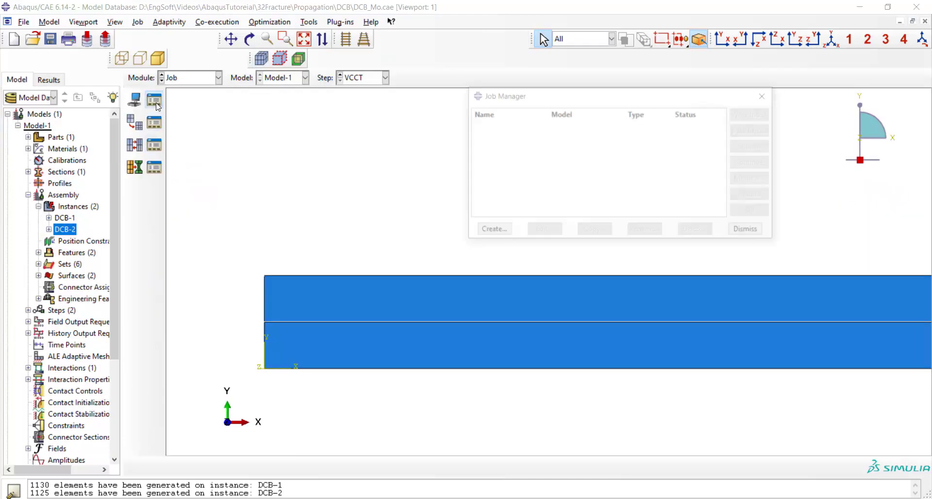
pyautogui.click(491, 231)
pyautogui.write('CrackP')
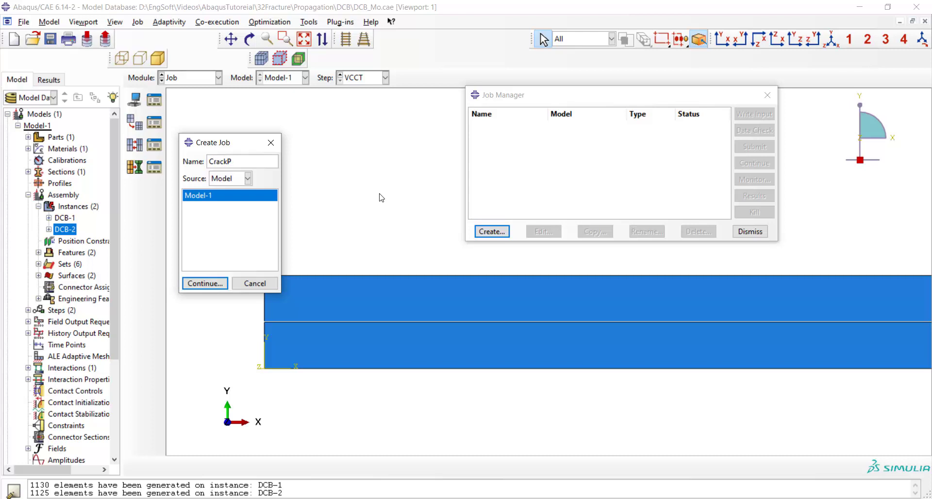
pyautogui.write('rop')
pyautogui.click(205, 283)
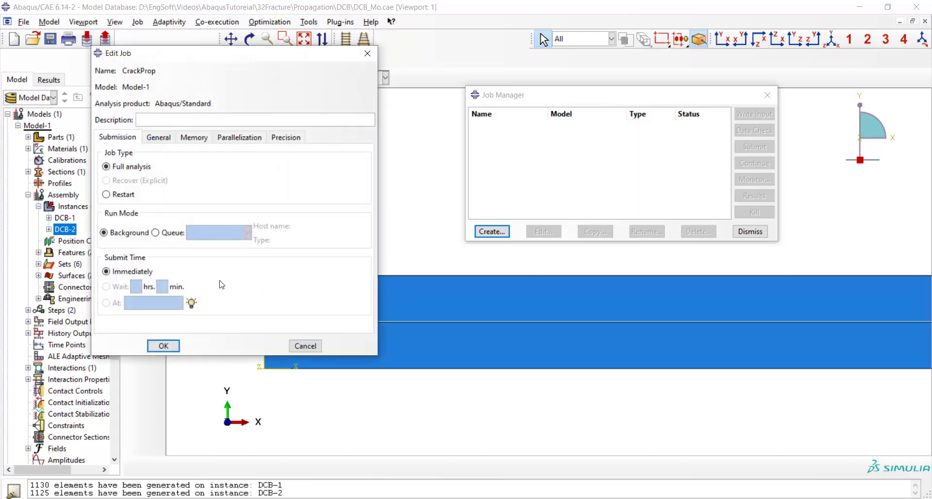
pyautogui.click(164, 346)
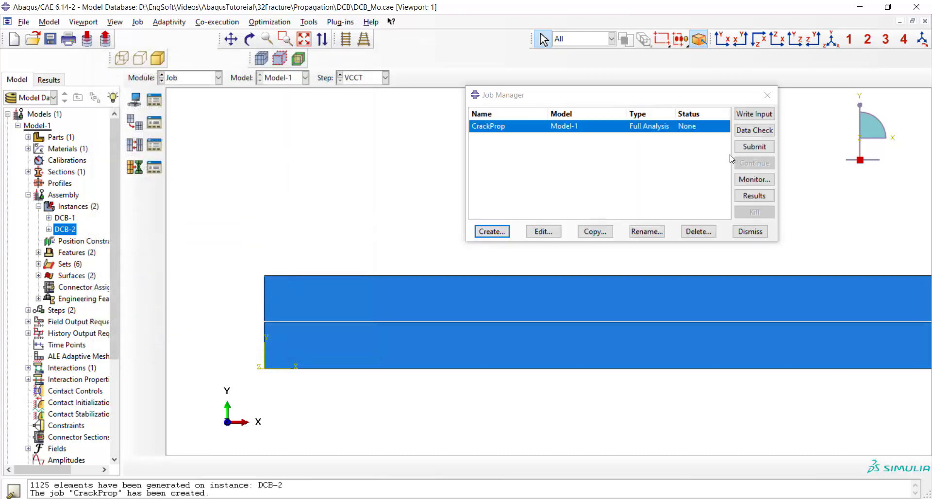
pyautogui.click(745, 148)
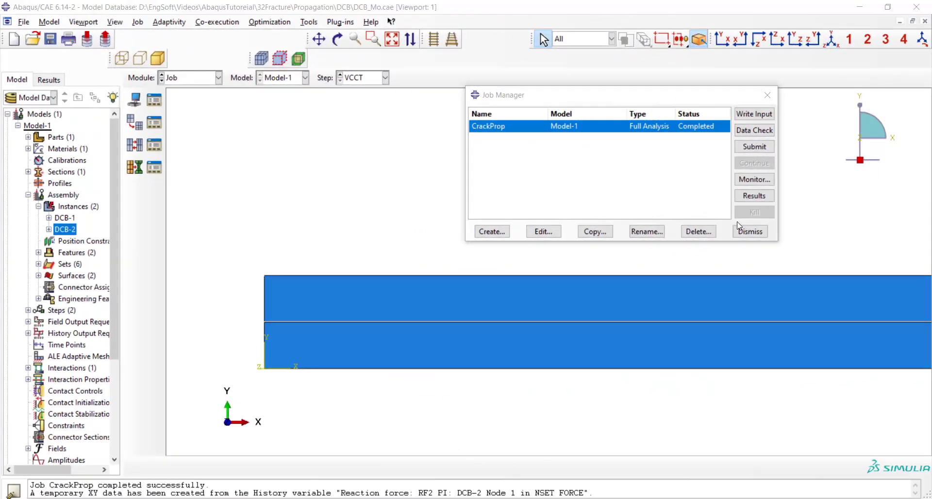
pyautogui.click(753, 196)
# Show Mises stress contours on the deformed beams, then play and stop the time-history animation
pyautogui.click(133, 186)
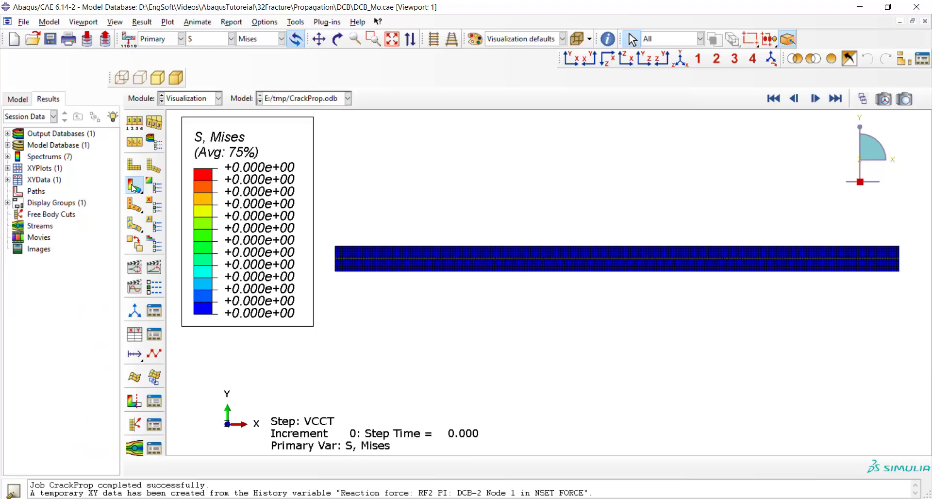
pyautogui.click(153, 269)
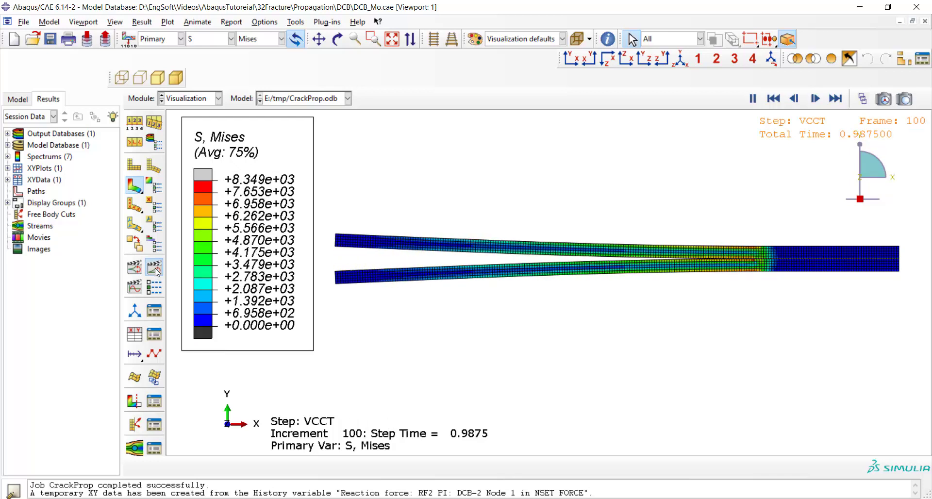
pyautogui.click(155, 268)
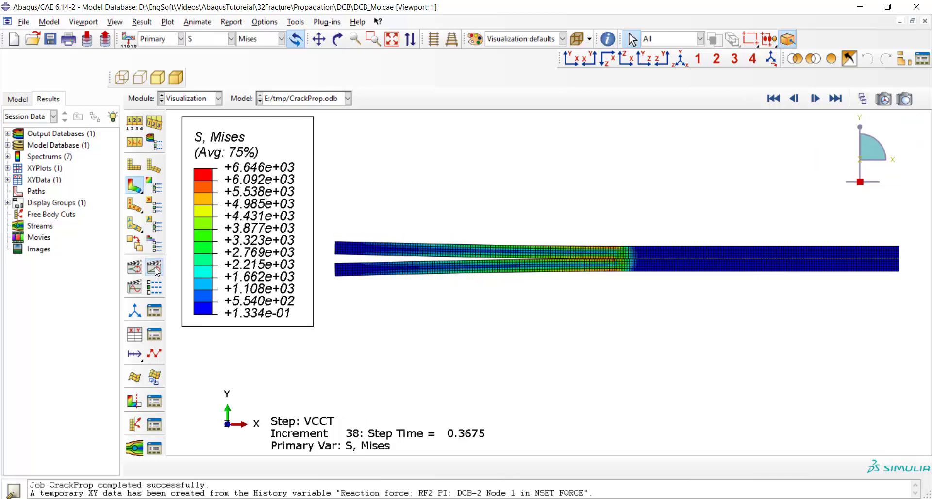
# Step backward and forward through the increments to follow the crack opening the arms
pyautogui.click(794, 98)
pyautogui.click(794, 98)
pyautogui.click(794, 99)
pyautogui.click(793, 99)
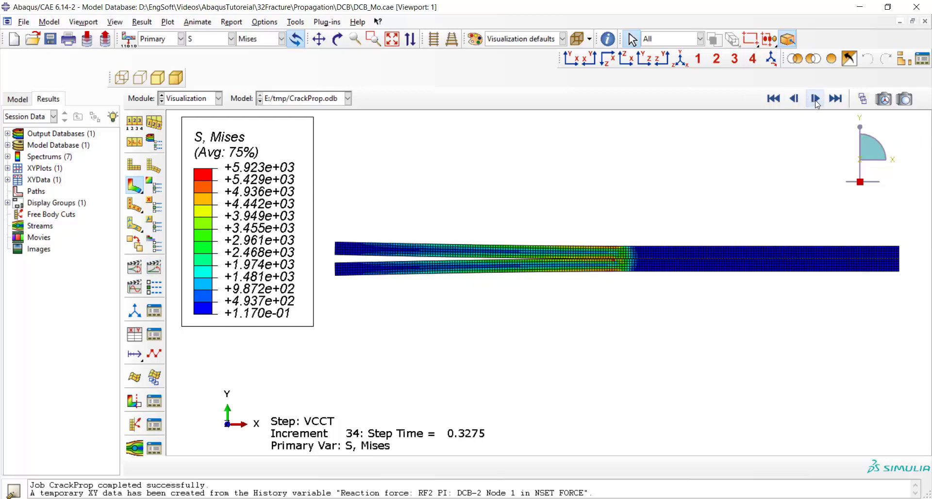
pyautogui.click(815, 99)
pyautogui.click(815, 99)
pyautogui.click(815, 98)
pyautogui.click(815, 98)
pyautogui.click(816, 99)
pyautogui.click(816, 98)
pyautogui.click(815, 99)
pyautogui.click(815, 99)
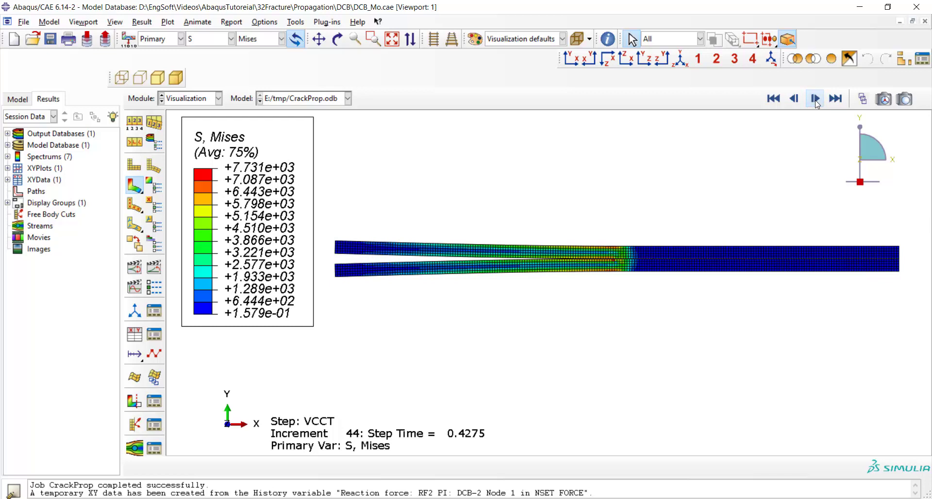
pyautogui.click(815, 99)
pyautogui.click(816, 99)
pyautogui.click(815, 98)
pyautogui.click(815, 99)
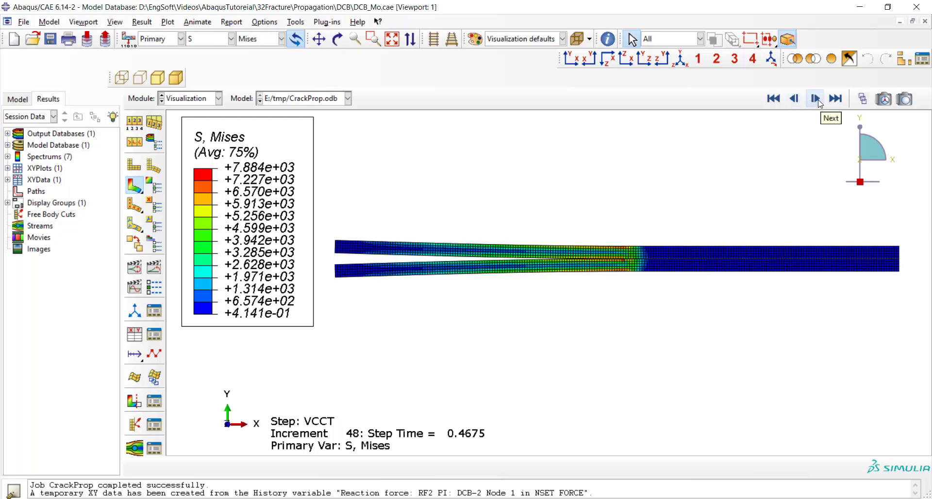
pyautogui.click(796, 100)
pyautogui.click(796, 100)
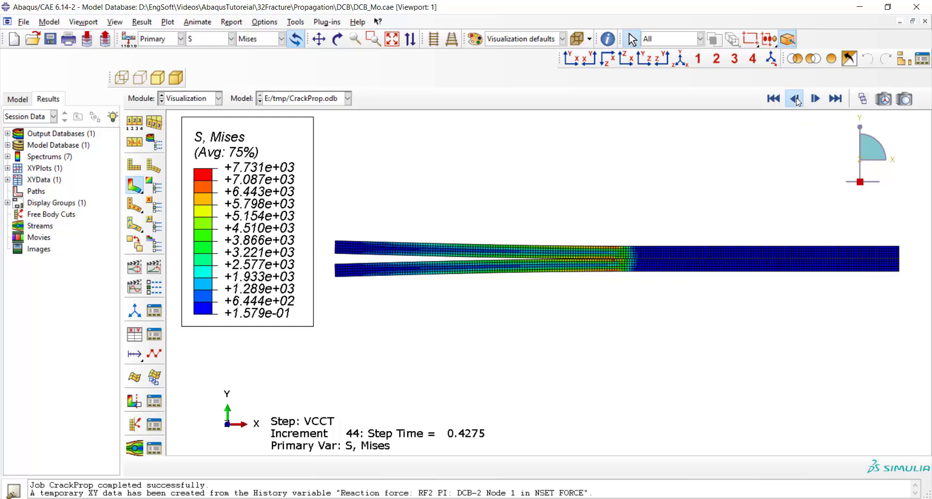
pyautogui.click(798, 100)
# Zoom into the crack-tip region and advance to final increment 102 at step time 1.000
pyautogui.click(373, 39)
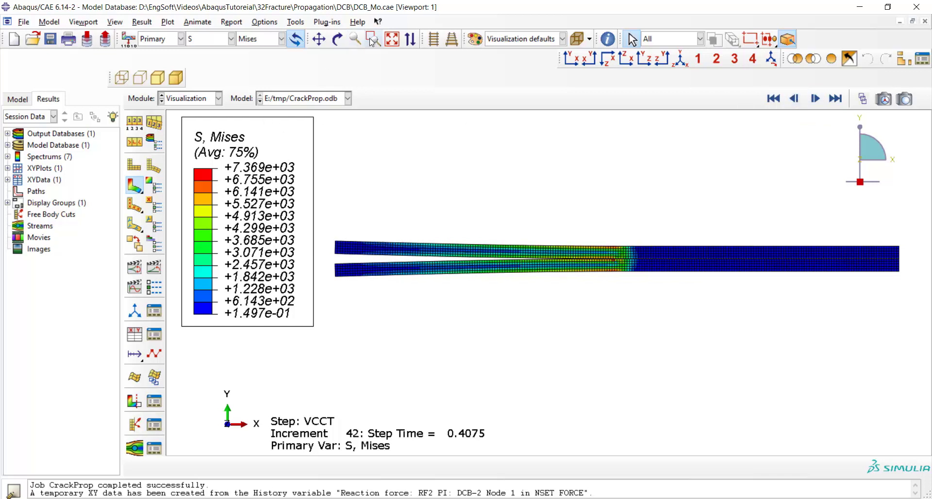
pyautogui.moveTo(658, 222); pyautogui.dragTo(537, 316)
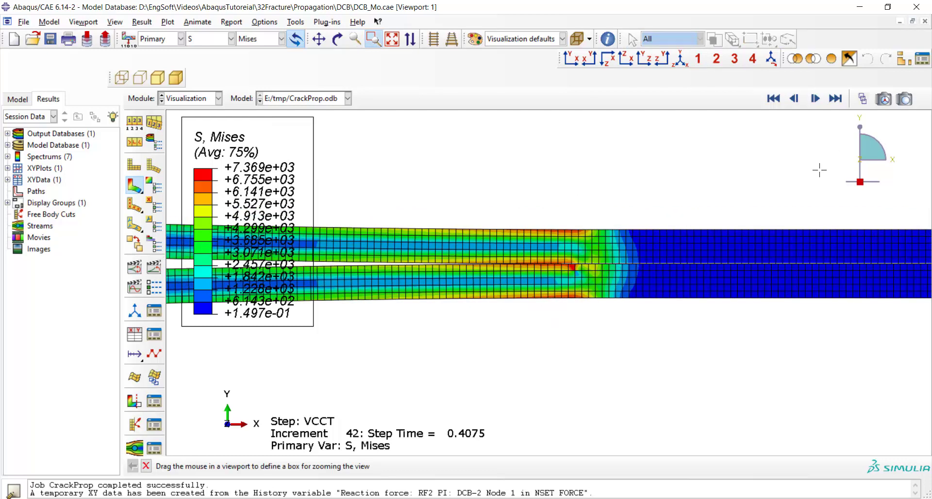
pyautogui.click(816, 99)
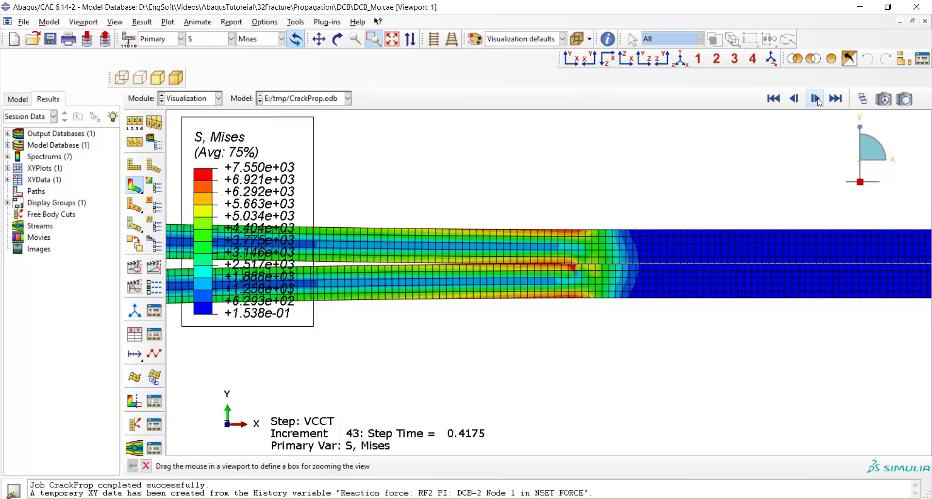
pyautogui.click(816, 99)
pyautogui.click(815, 99)
pyautogui.click(816, 99)
pyautogui.click(815, 98)
pyautogui.click(815, 98)
pyautogui.click(815, 99)
pyautogui.click(815, 98)
pyautogui.click(815, 99)
pyautogui.click(815, 99)
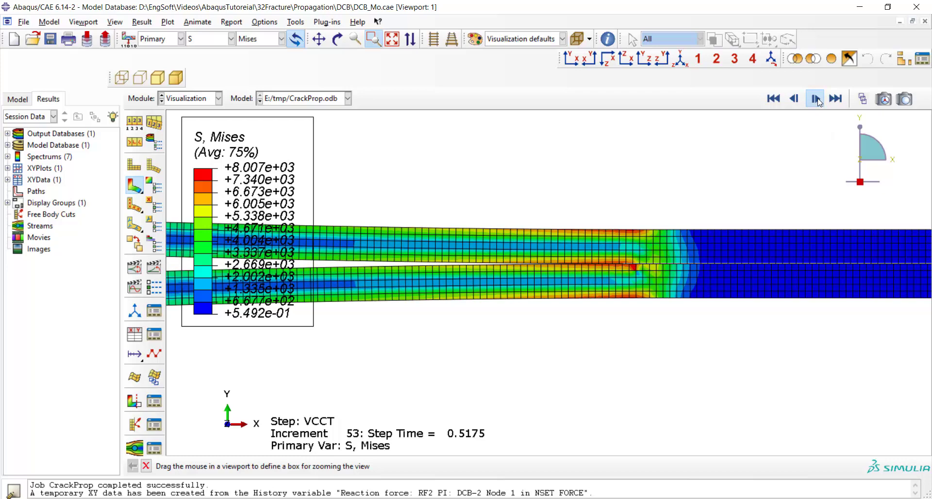
pyautogui.click(815, 98)
pyautogui.click(815, 98)
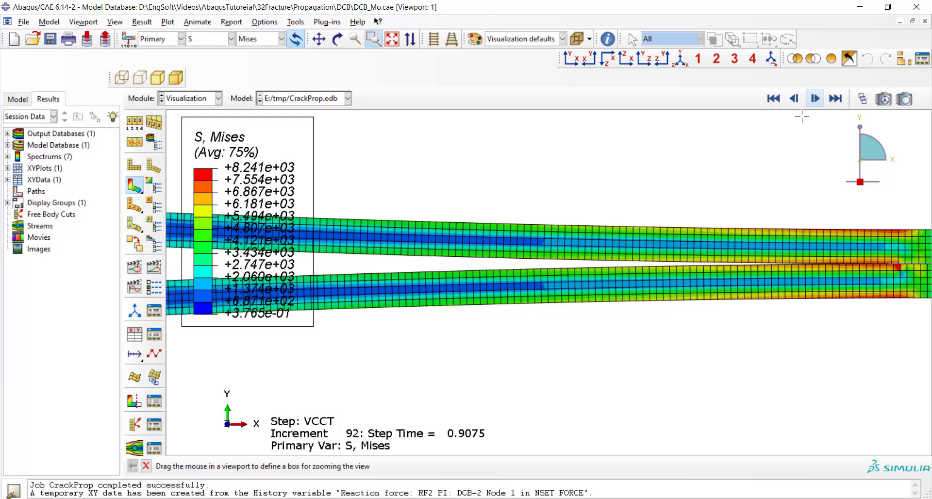
pyautogui.scroll(-5, 720, 273)
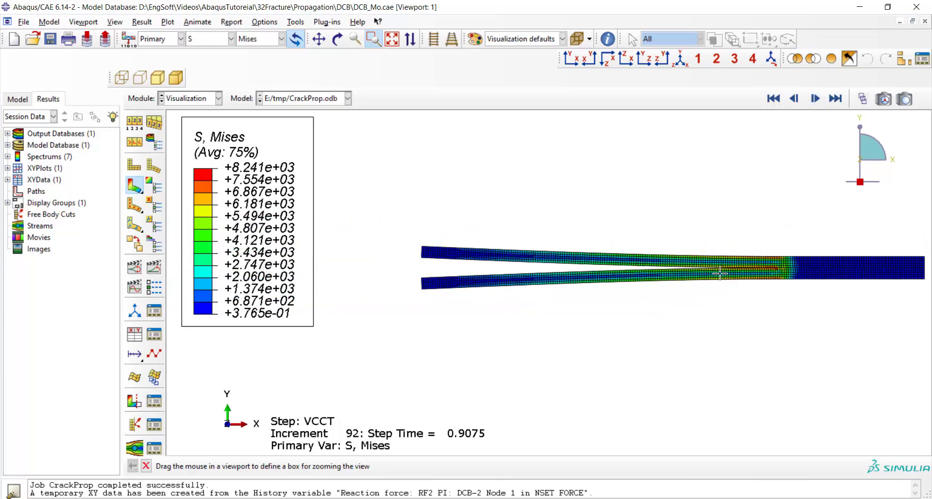
pyautogui.scroll(1, 917, 225)
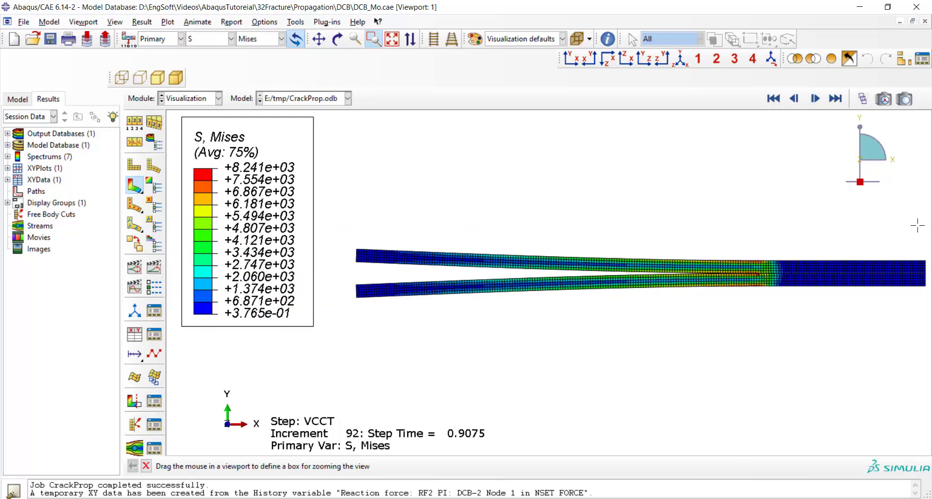
pyautogui.click(834, 98)
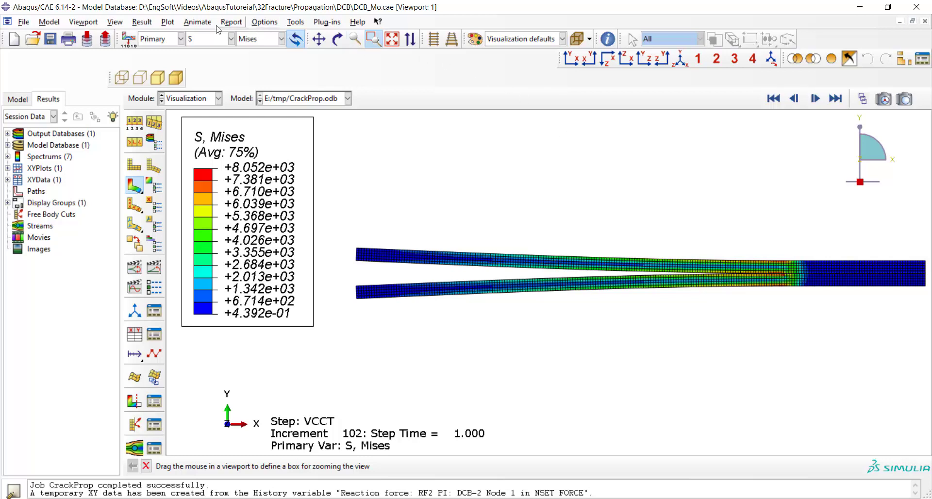
# Plot the History Output RF2 reaction force at DCB-2 Node 1 against time
pyautogui.click(142, 22)
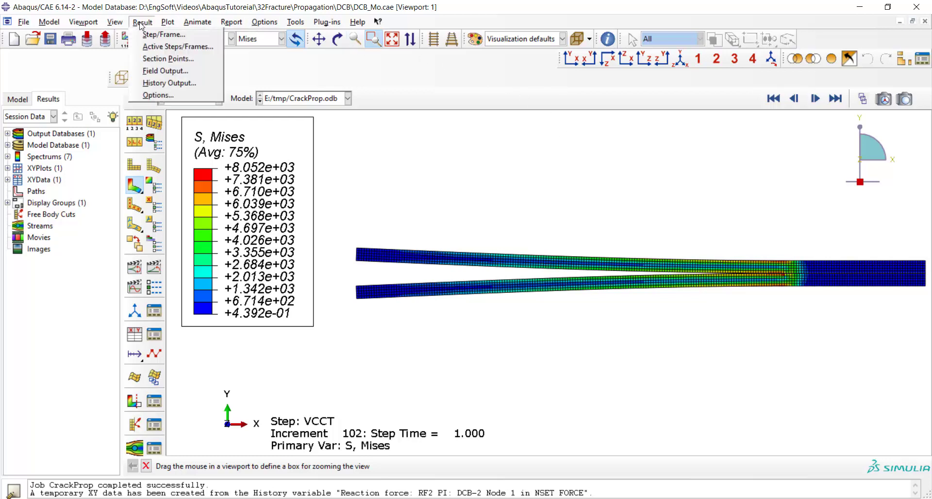
pyautogui.click(169, 83)
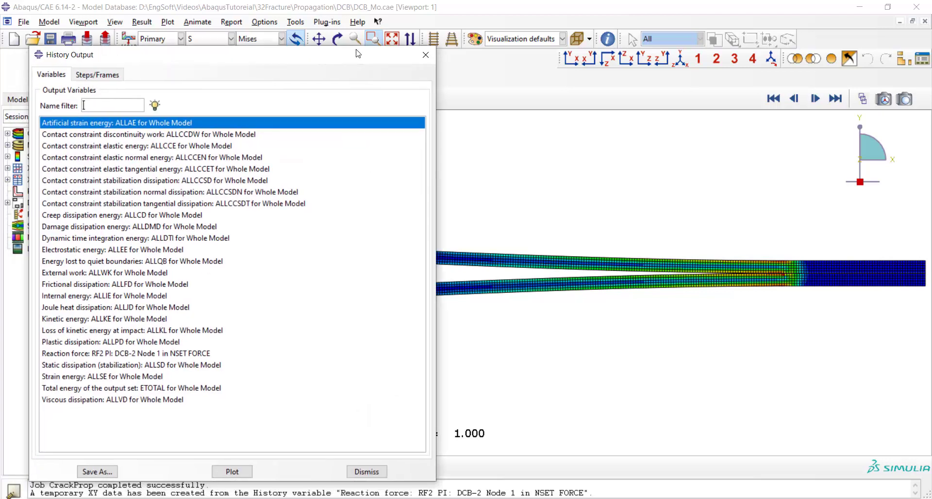
pyautogui.click(162, 342)
pyautogui.click(245, 452)
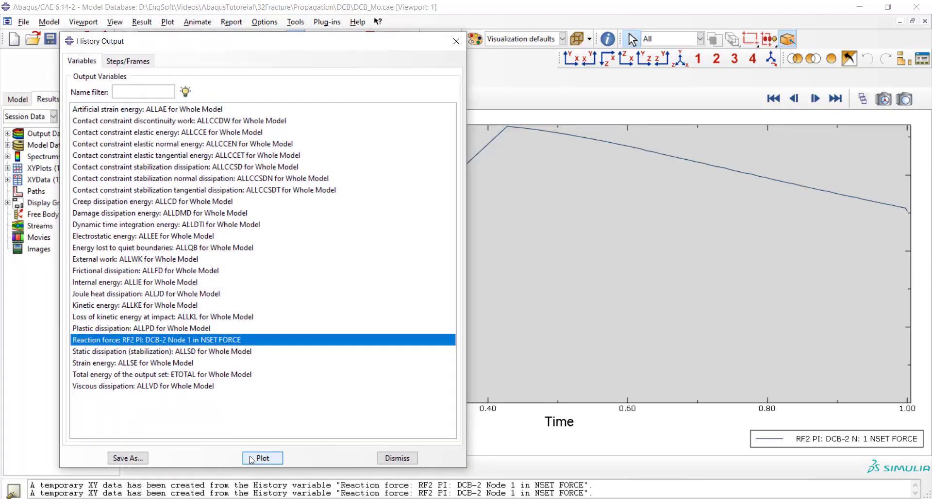
pyautogui.moveTo(348, 48); pyautogui.dragTo(38, 53)
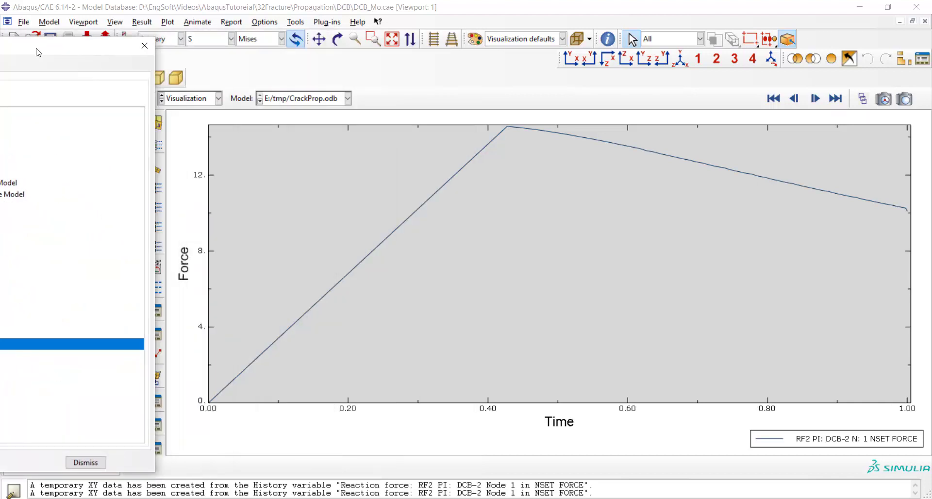
pyautogui.click(209, 408)
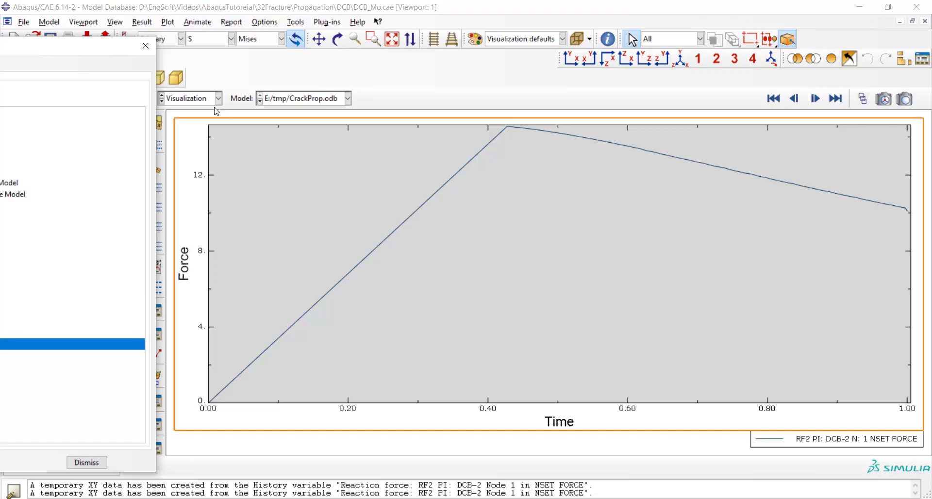
pyautogui.click(146, 50)
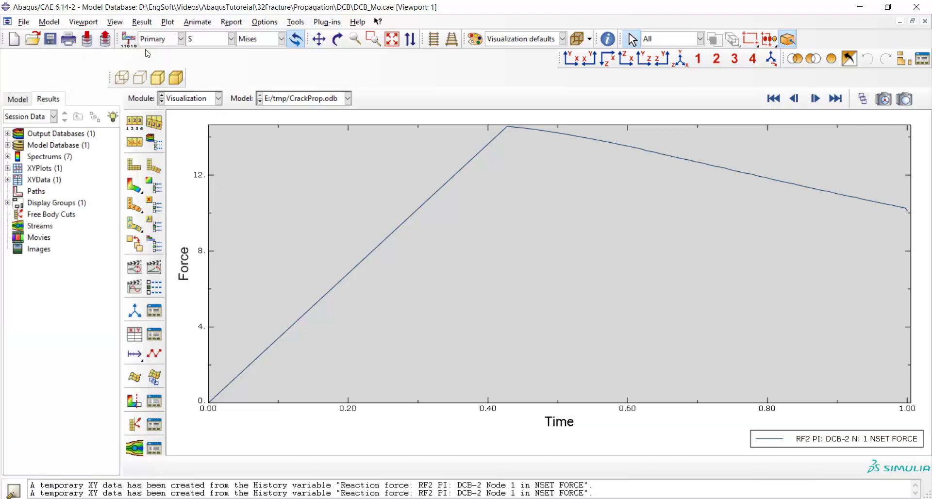
# Return to Mises contours on the deformed beams and animate the VCCT step through time
pyautogui.click(132, 186)
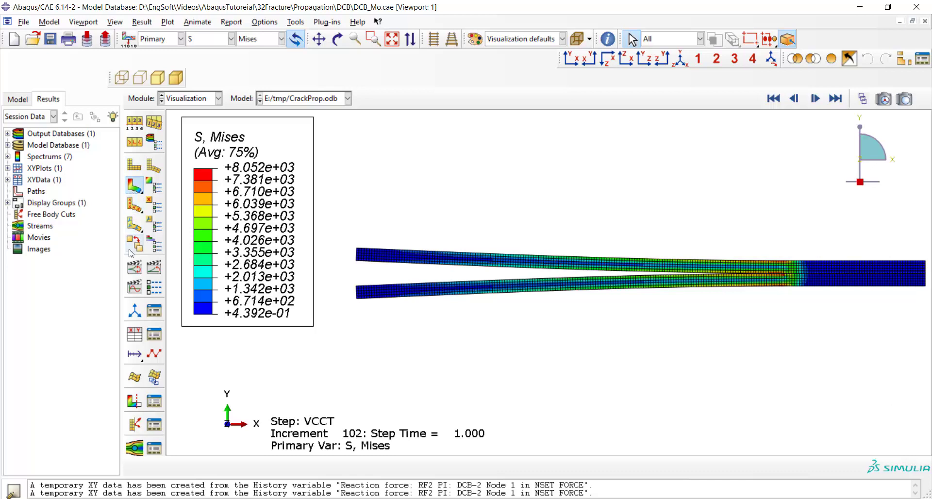
pyautogui.click(154, 268)
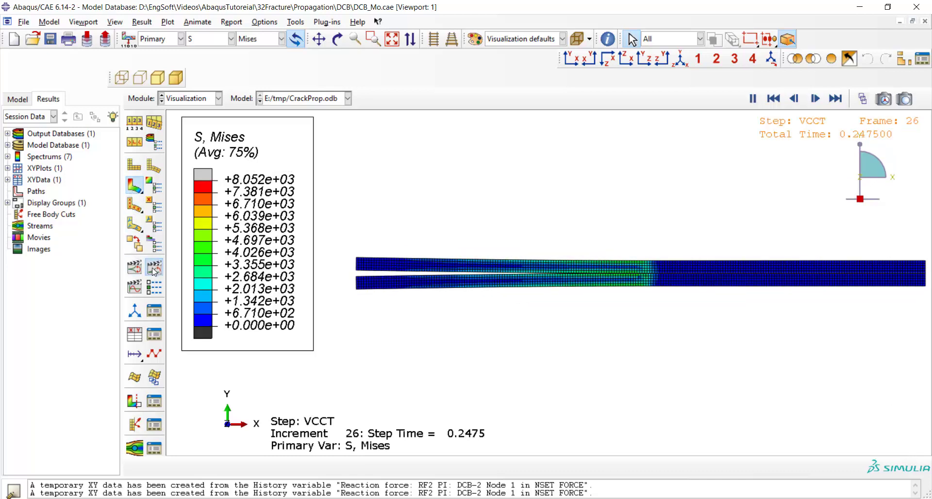